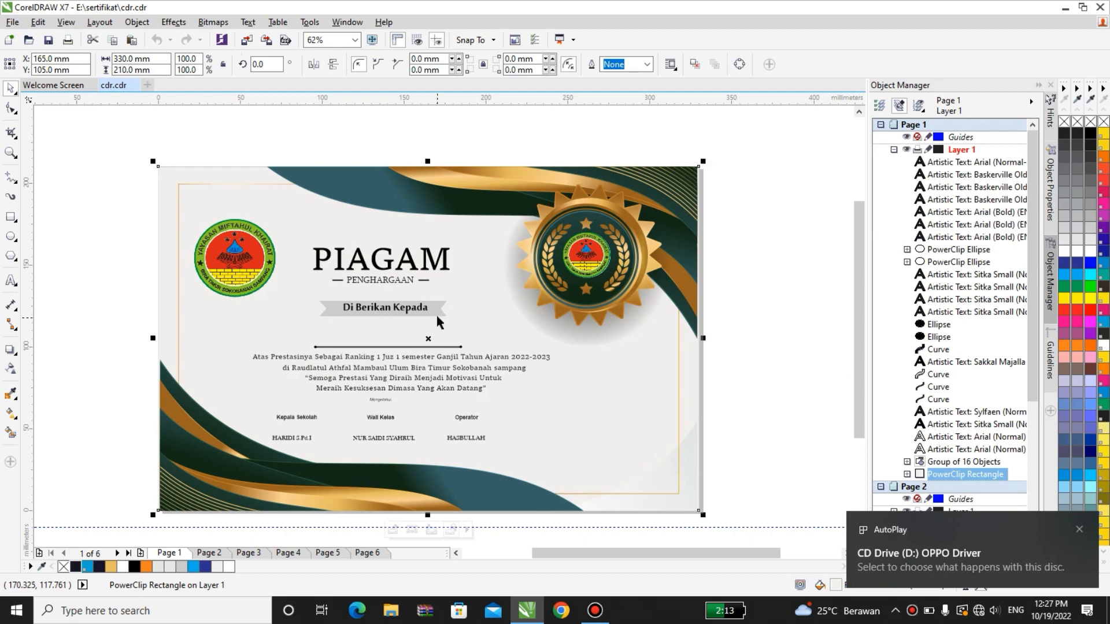
# Step: Fill the ribbon behind "Di Berikan Kepada" with black and make its text white
pyautogui.click(438, 316)
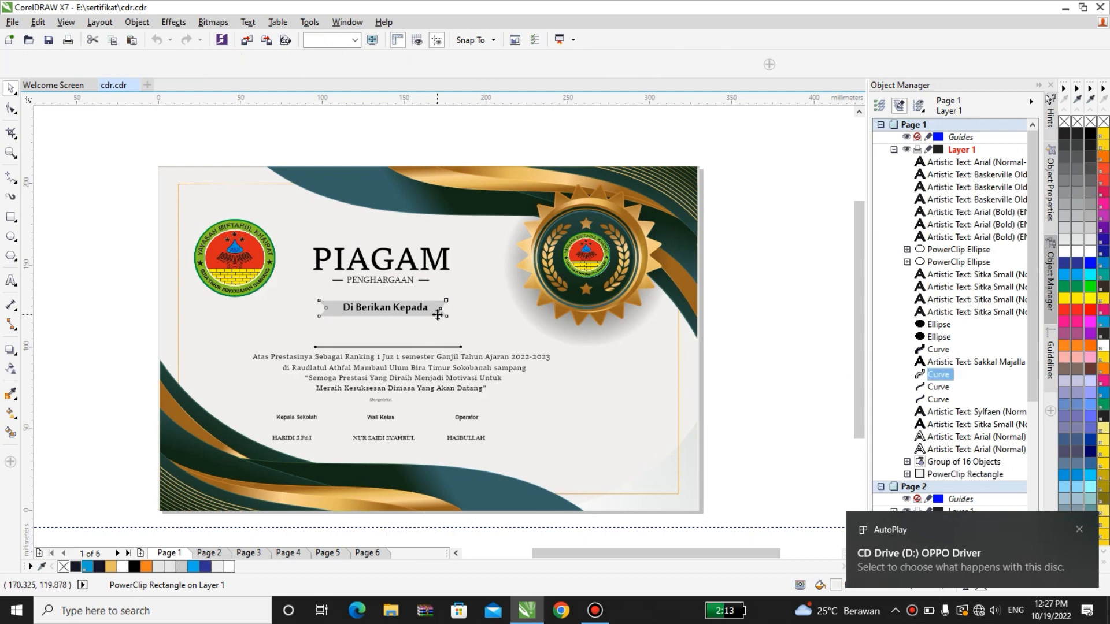
pyautogui.click(1090, 135)
pyautogui.scroll(2, 425, 326)
pyautogui.click(400, 296)
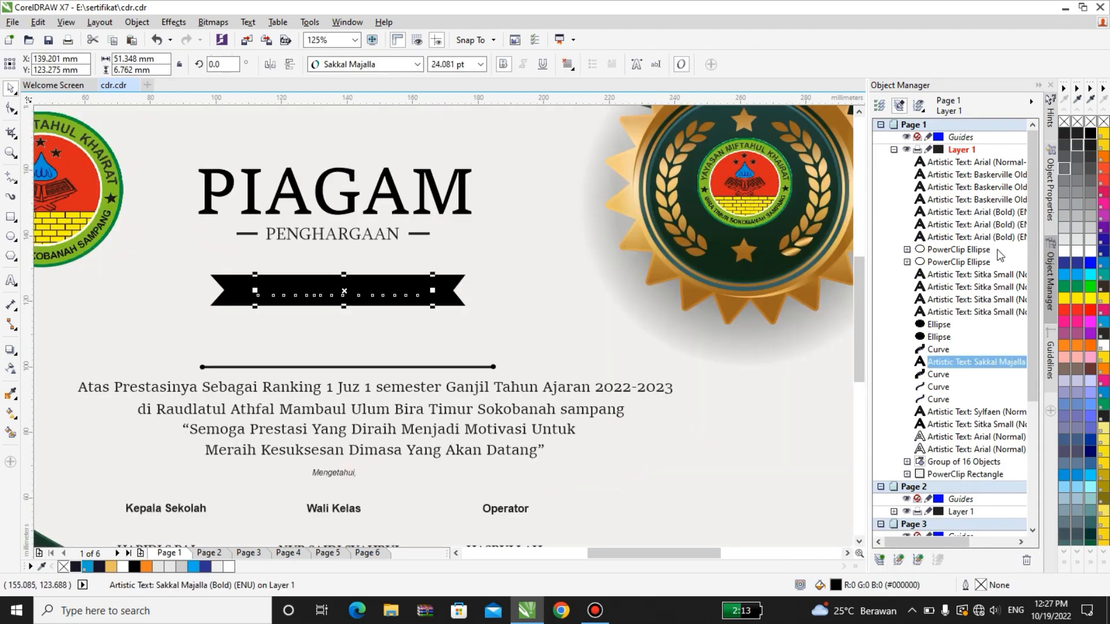
pyautogui.click(1091, 253)
pyautogui.scroll(-2, 545, 317)
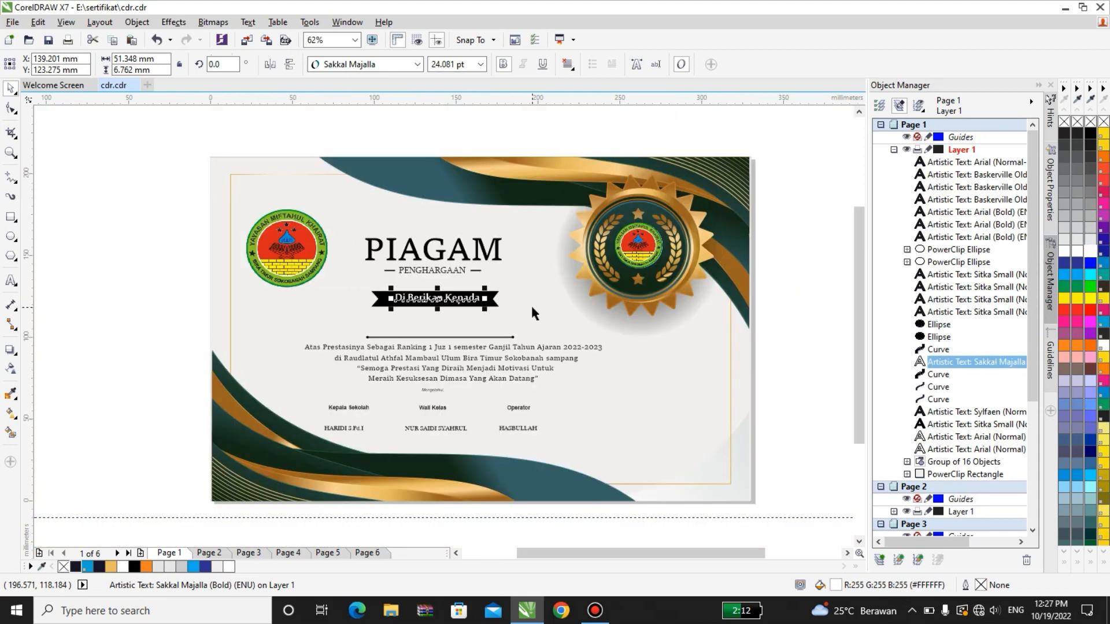
# Step: Open the contents of the certificate's background PowerClip rectangle for editing
pyautogui.click(389, 339)
pyautogui.scroll(-3, 389, 340)
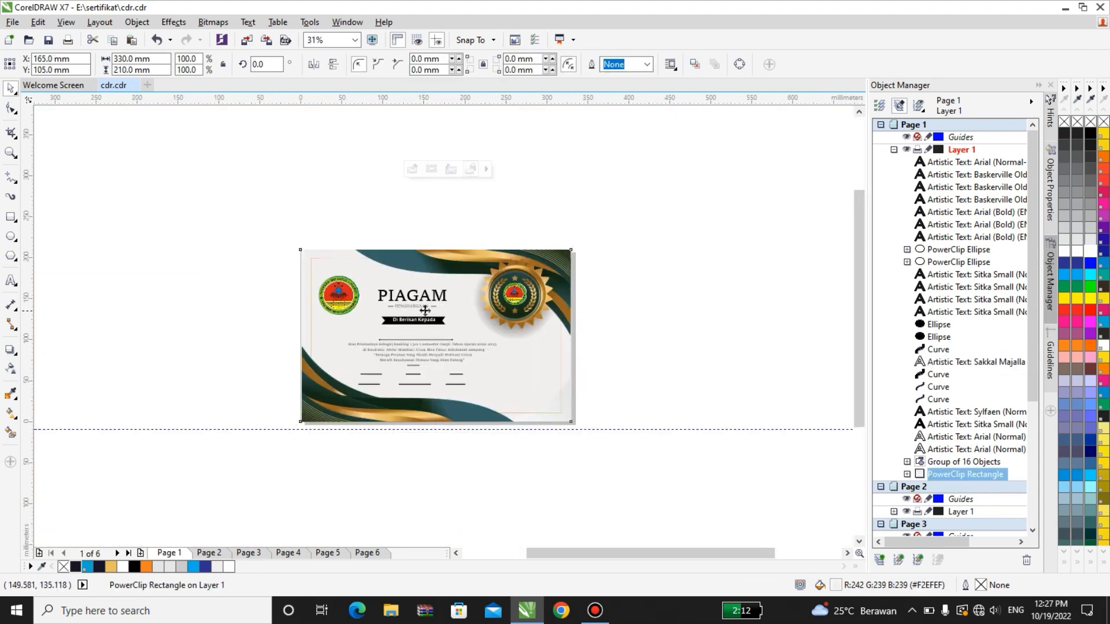
pyautogui.scroll(2, 502, 247)
pyautogui.rightClick(501, 247)
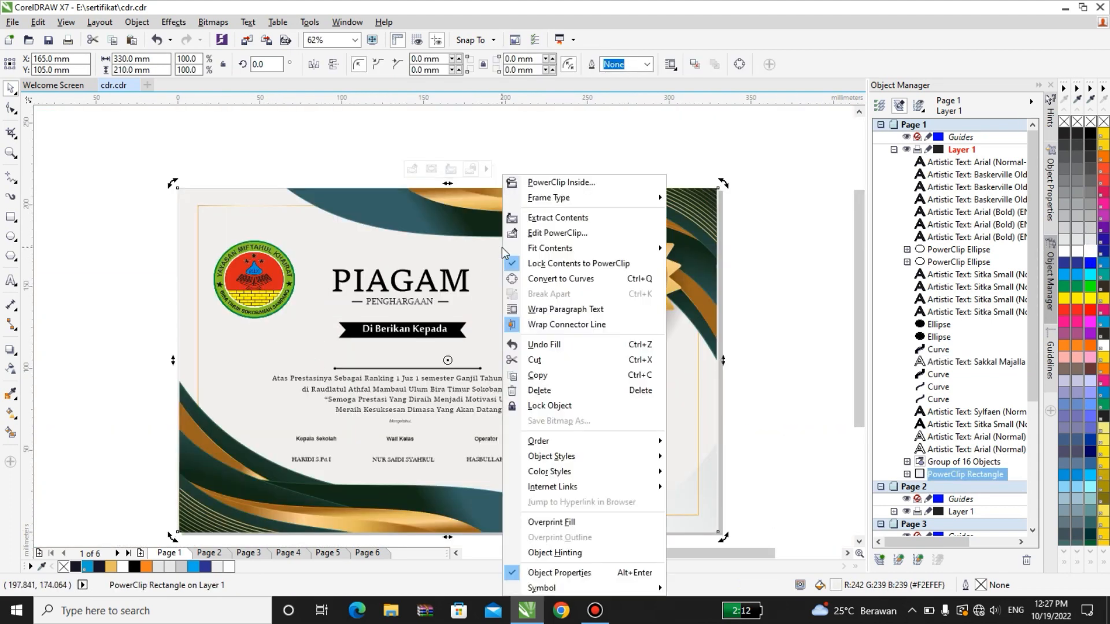
pyautogui.click(550, 233)
# Step: Group the twelve thin gold line curves in the upper-right corner and move the group outward beyond the corner
pyautogui.click(658, 199)
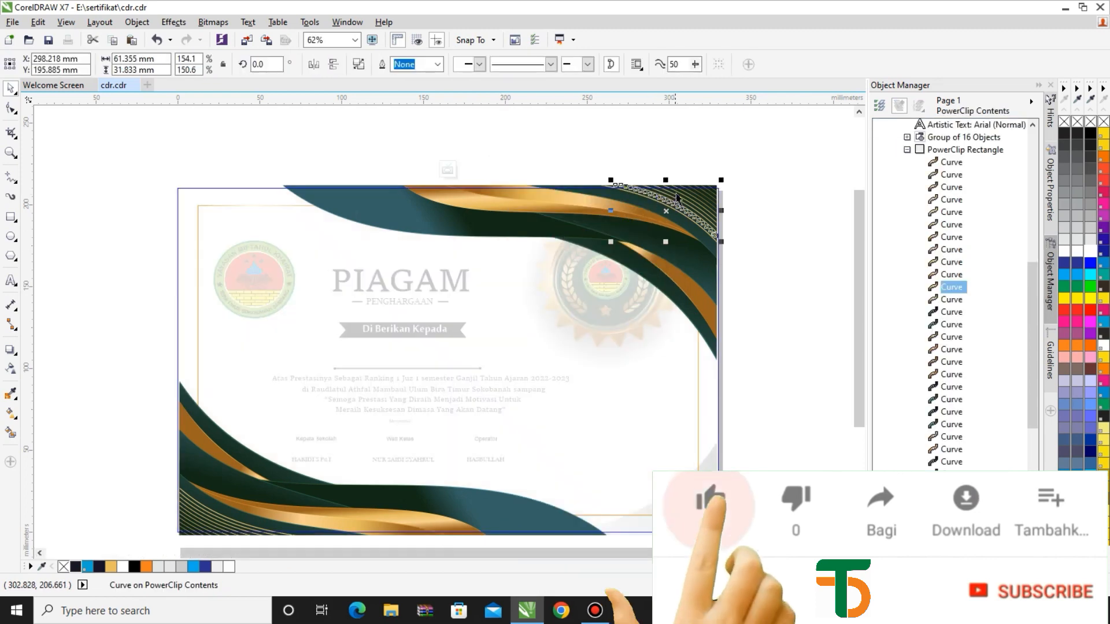
pyautogui.moveTo(676, 191); pyautogui.dragTo(593, 266)
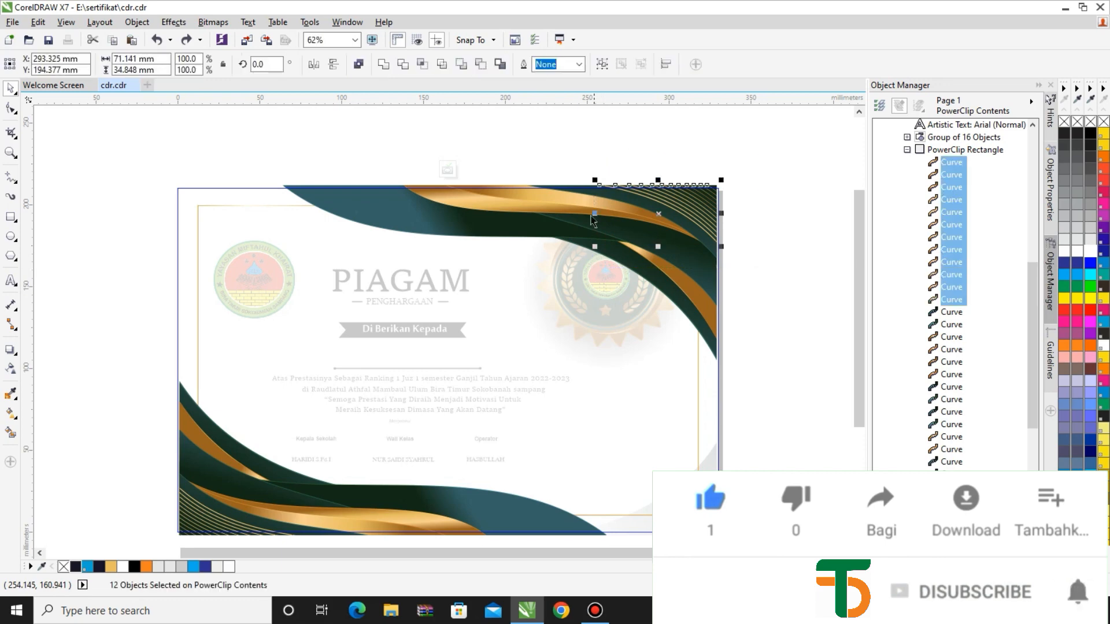
pyautogui.click(602, 64)
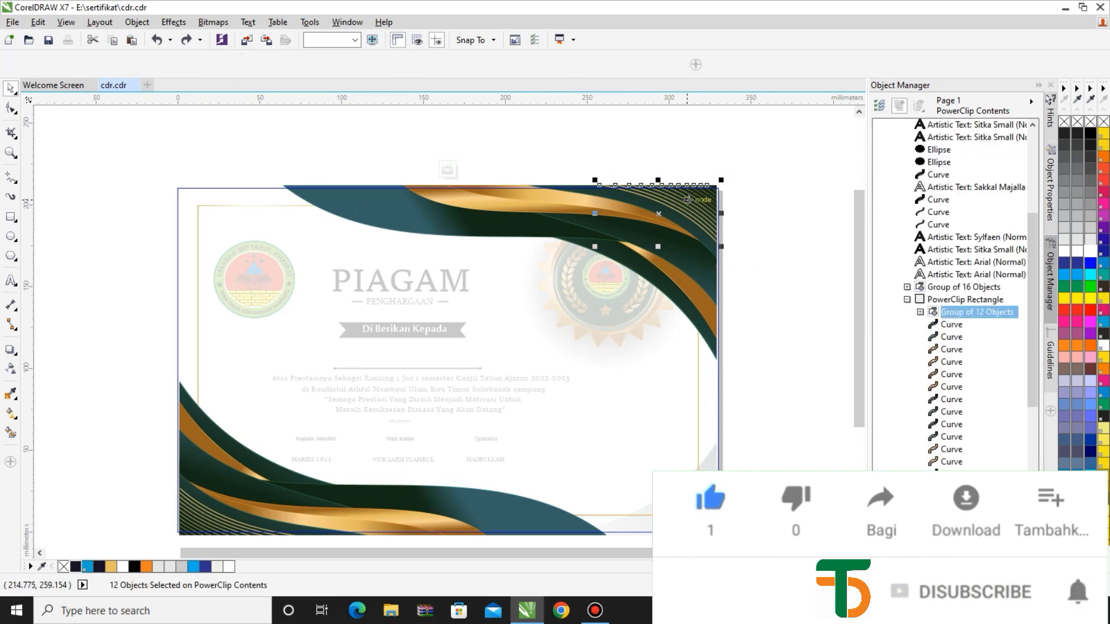
pyautogui.moveTo(659, 213); pyautogui.dragTo(703, 188)
# Step: Try moving the gold and dark green wave curves of the upper decoration one at a time, undoing each move
pyautogui.moveTo(564, 219); pyautogui.dragTo(516, 279)
pyautogui.hotkey('ctrl', 'z')
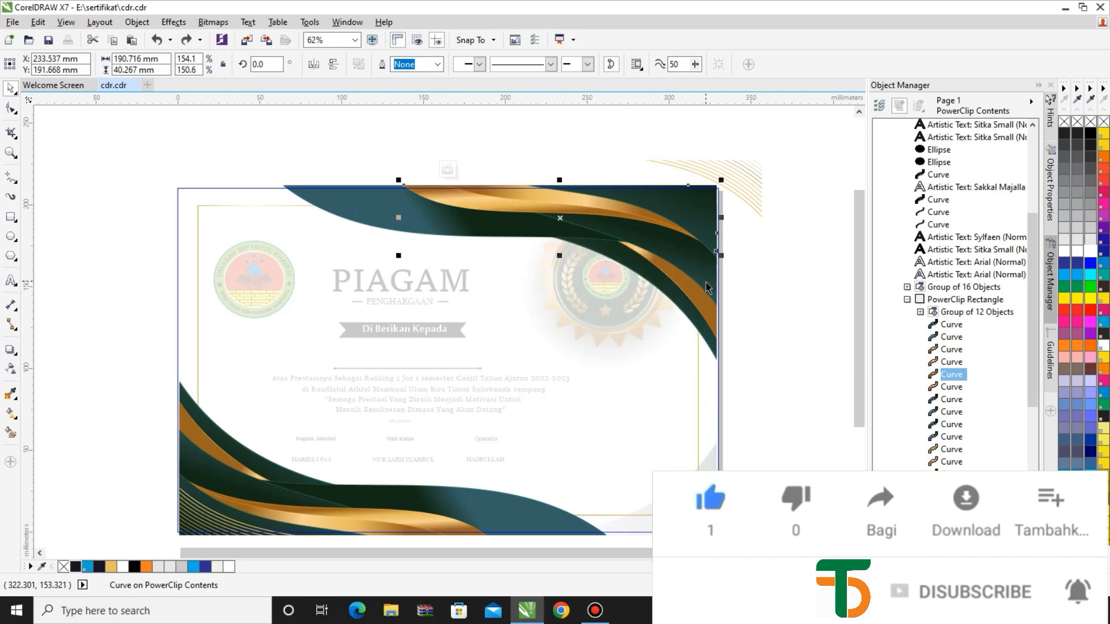
pyautogui.moveTo(700, 293); pyautogui.dragTo(714, 371)
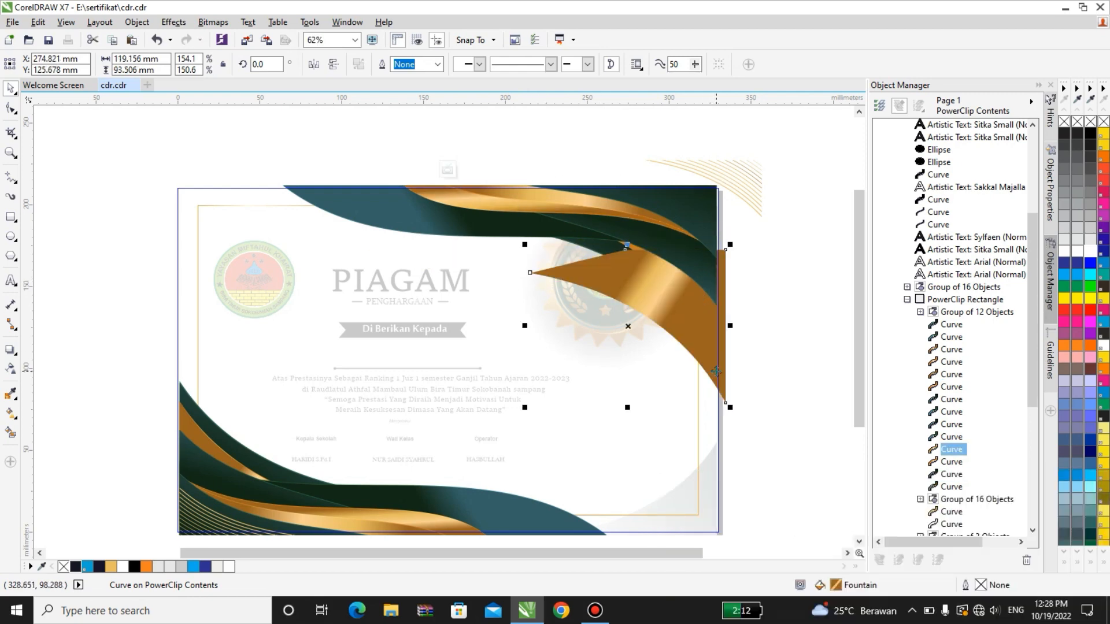
pyautogui.hotkey('ctrl', 'z')
pyautogui.moveTo(348, 201); pyautogui.dragTo(262, 269)
pyautogui.hotkey('ctrl', 'z')
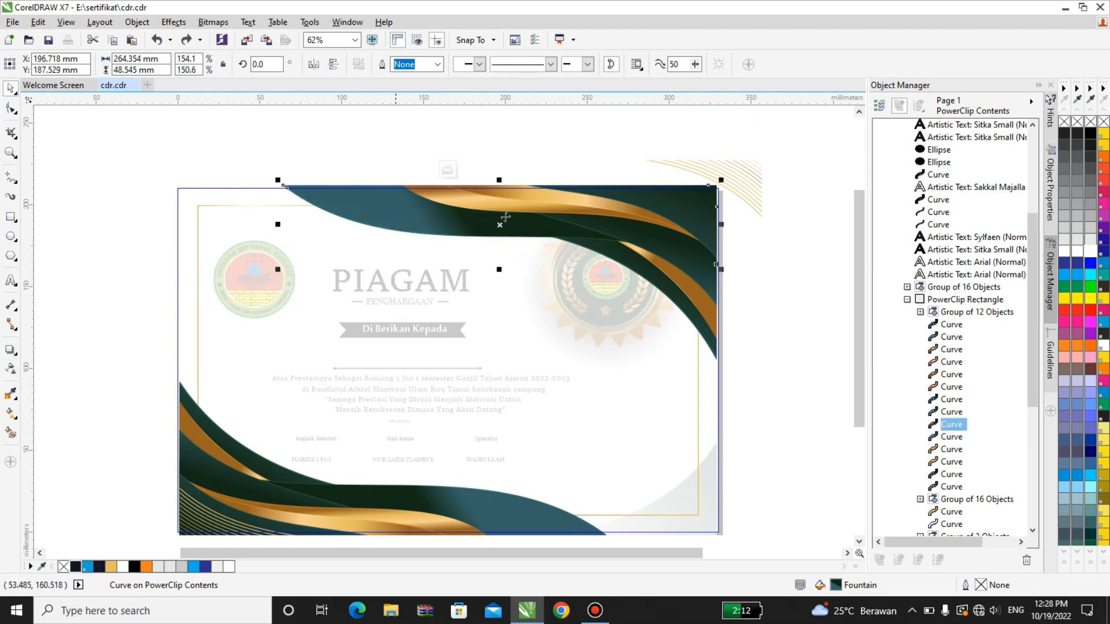
# Step: Select the wave decoration in the certificate's lower-left corner and finish editing the PowerClip contents
pyautogui.scroll(-2, 437, 308)
pyautogui.click(622, 331)
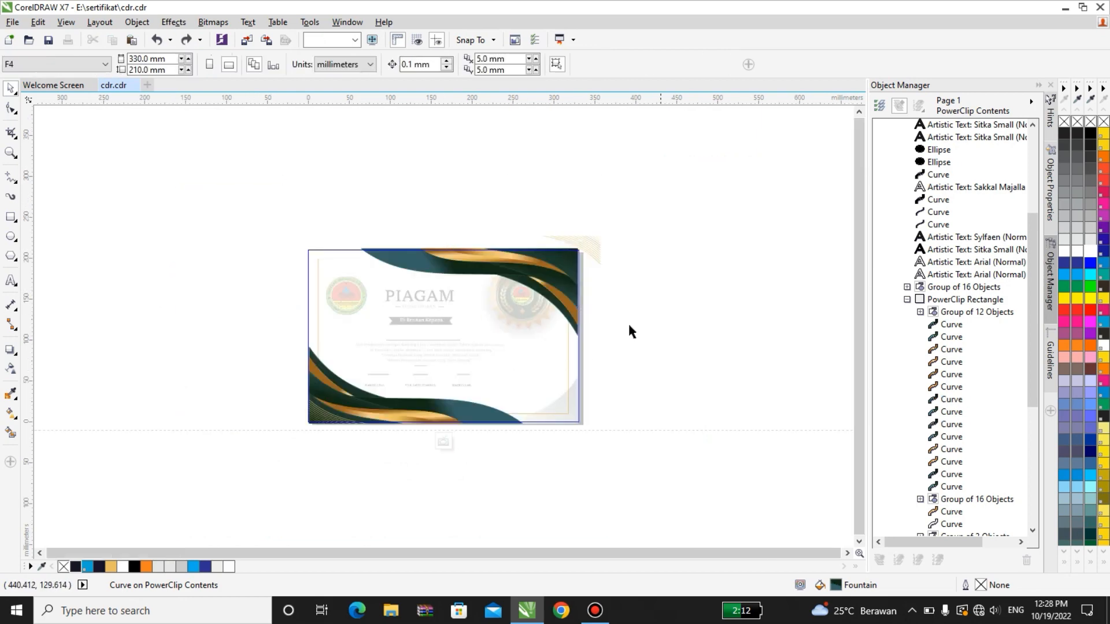
pyautogui.scroll(4, 393, 408)
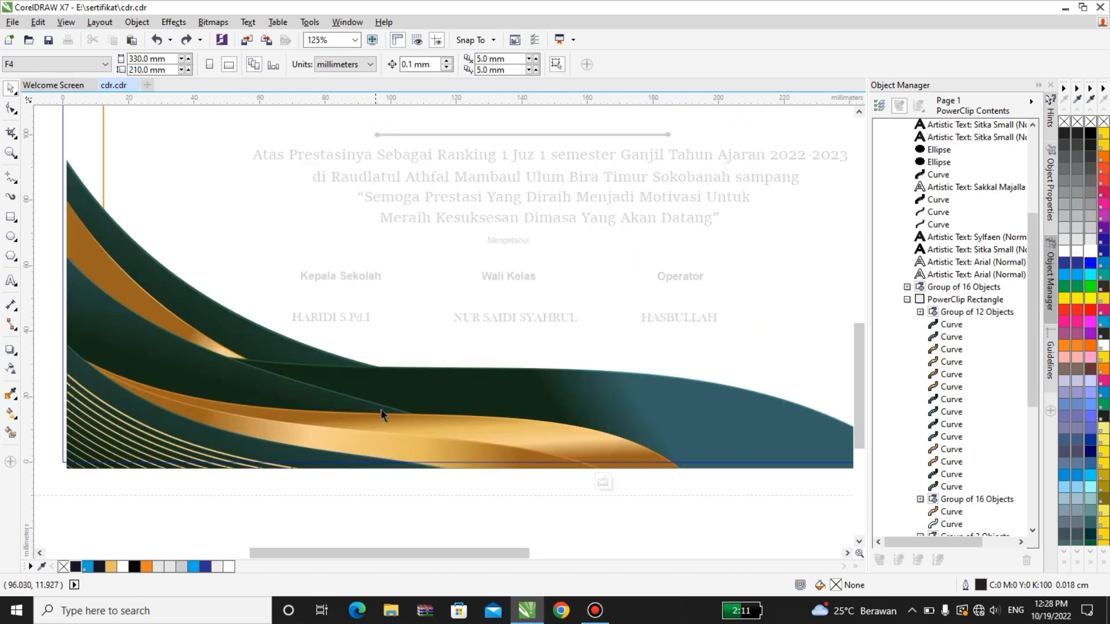
pyautogui.scroll(-2, 381, 410)
pyautogui.scroll(-2, 208, 292)
pyautogui.moveTo(156, 270); pyautogui.dragTo(498, 418)
pyautogui.scroll(6, 222, 321)
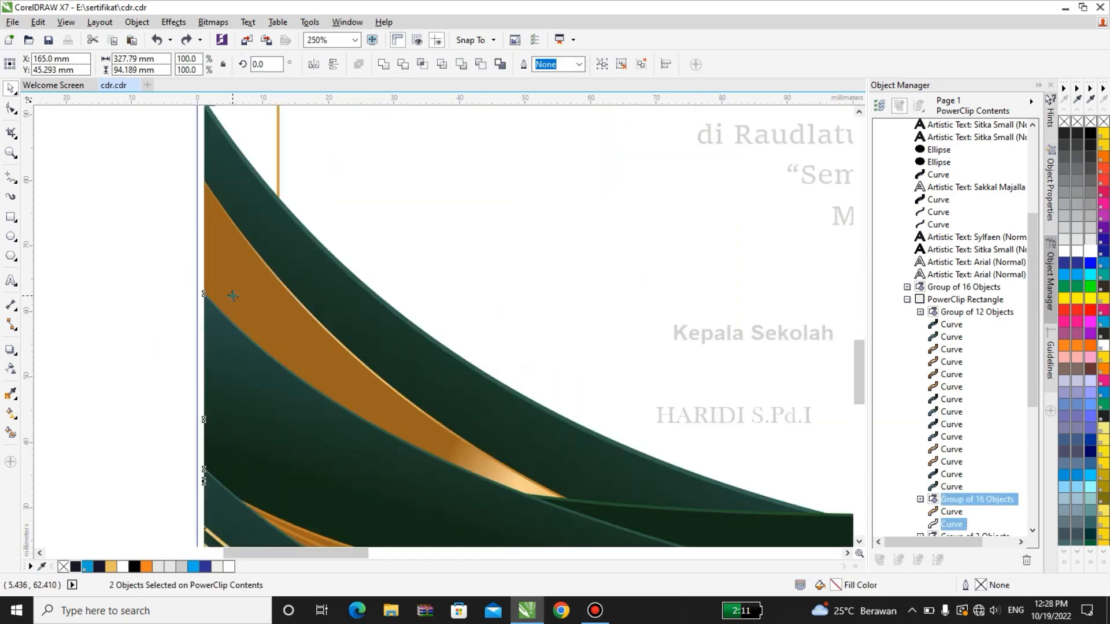
pyautogui.scroll(-4, 257, 322)
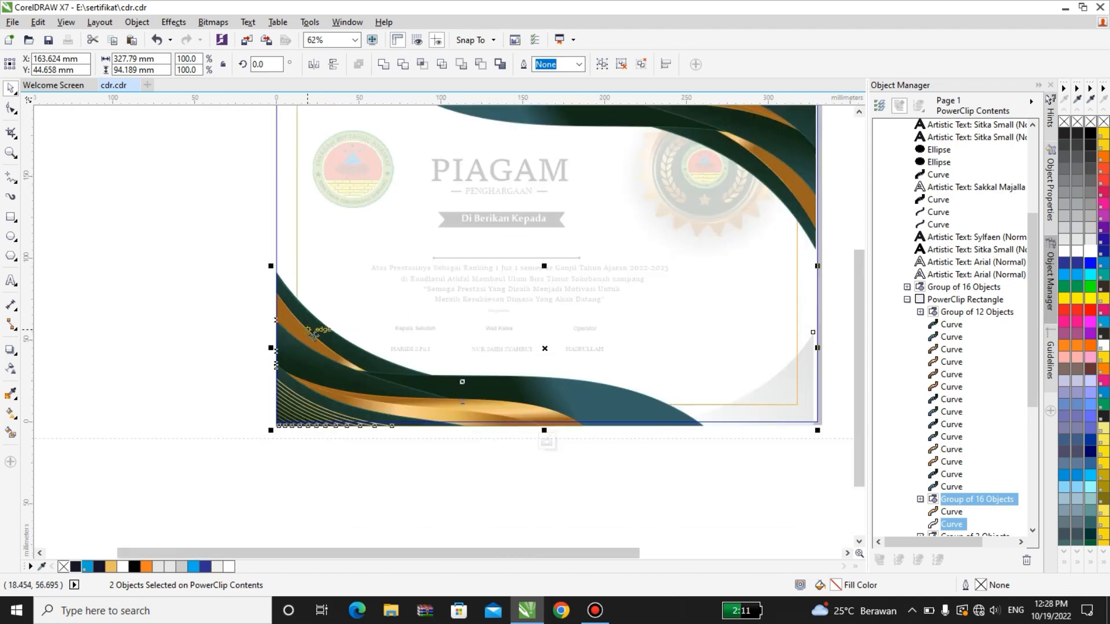
pyautogui.click(548, 442)
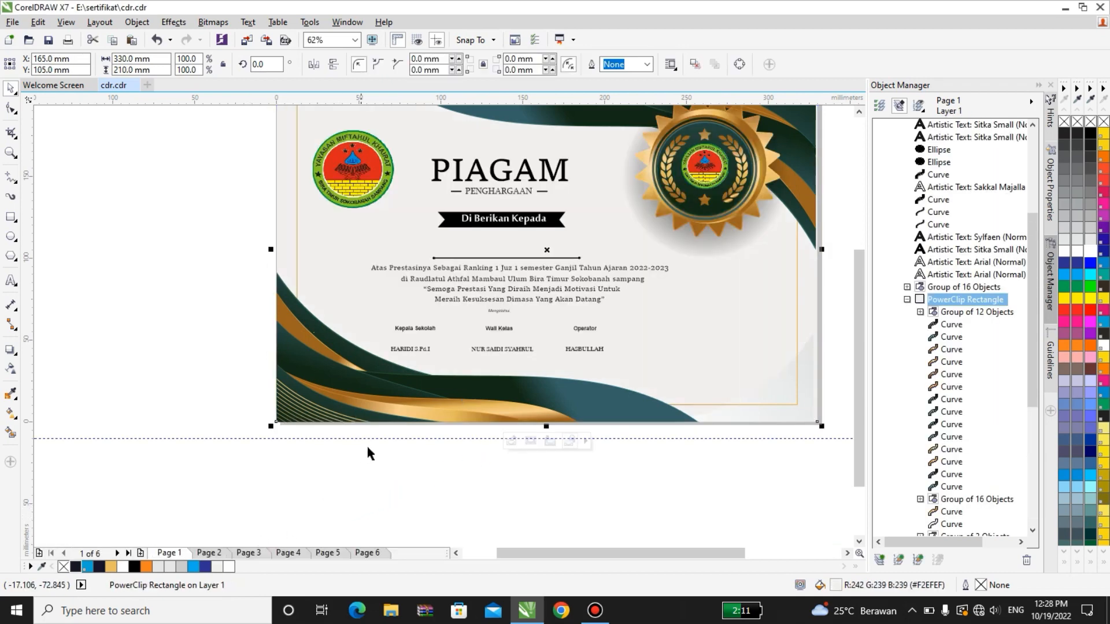
# Step: Select the gold seal badge group on page 1 and inspect it up close
pyautogui.scroll(-2, 370, 453)
pyautogui.click(546, 302)
pyautogui.scroll(4, 546, 304)
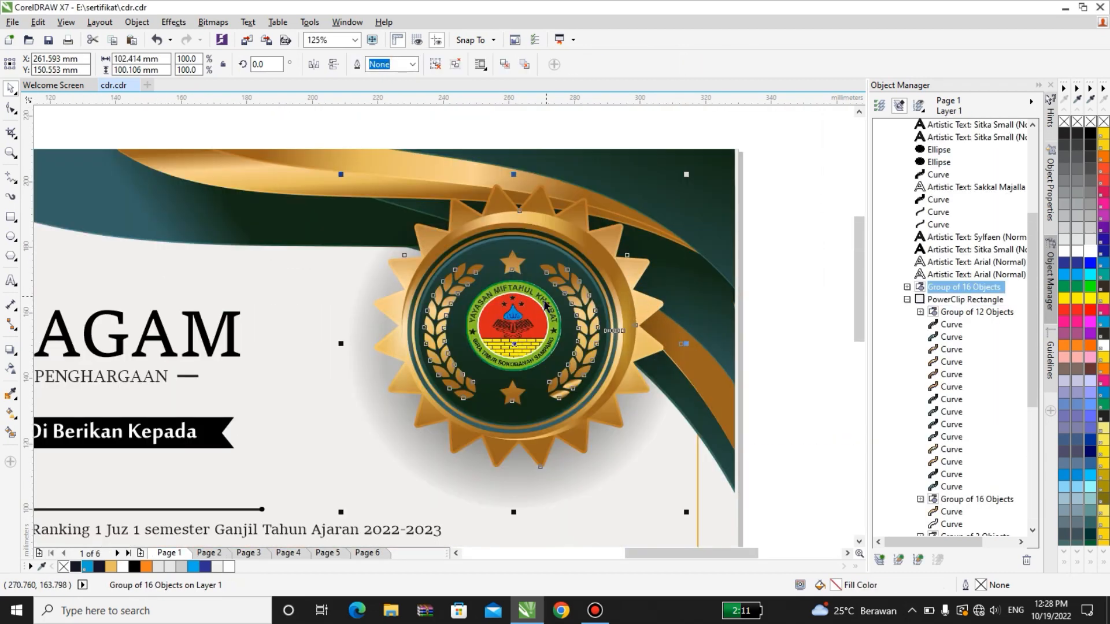
pyautogui.scroll(-3, 537, 324)
pyautogui.scroll(2, 369, 336)
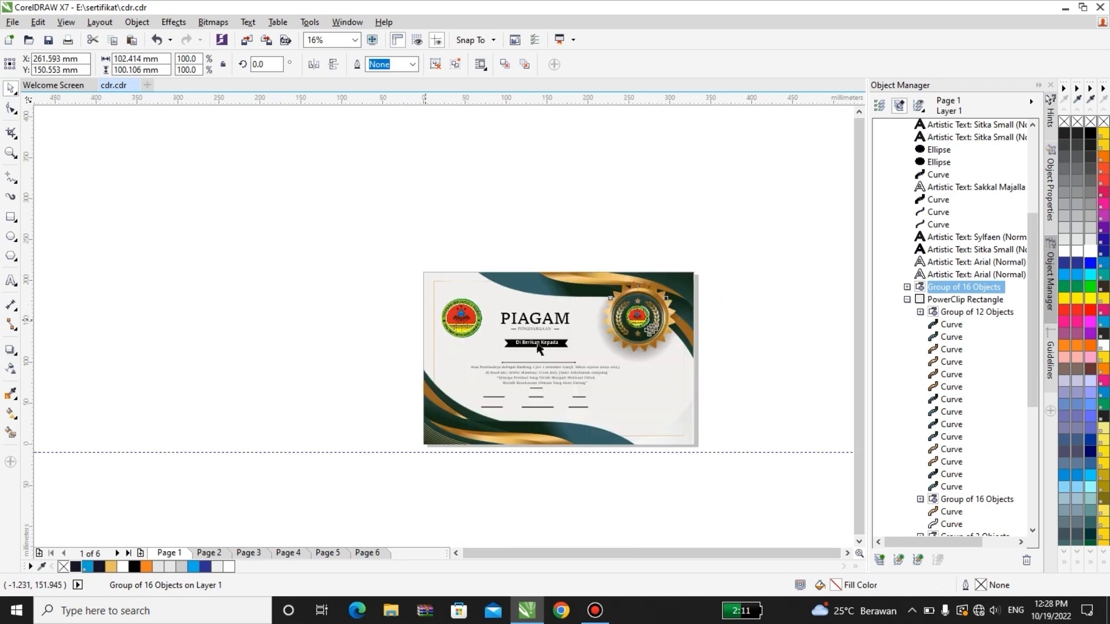
pyautogui.scroll(-1, 387, 375)
# Step: On page 2, move the whole certificate artwork toward the page's upper-left corner and enlarge it to about 143%
pyautogui.click(223, 554)
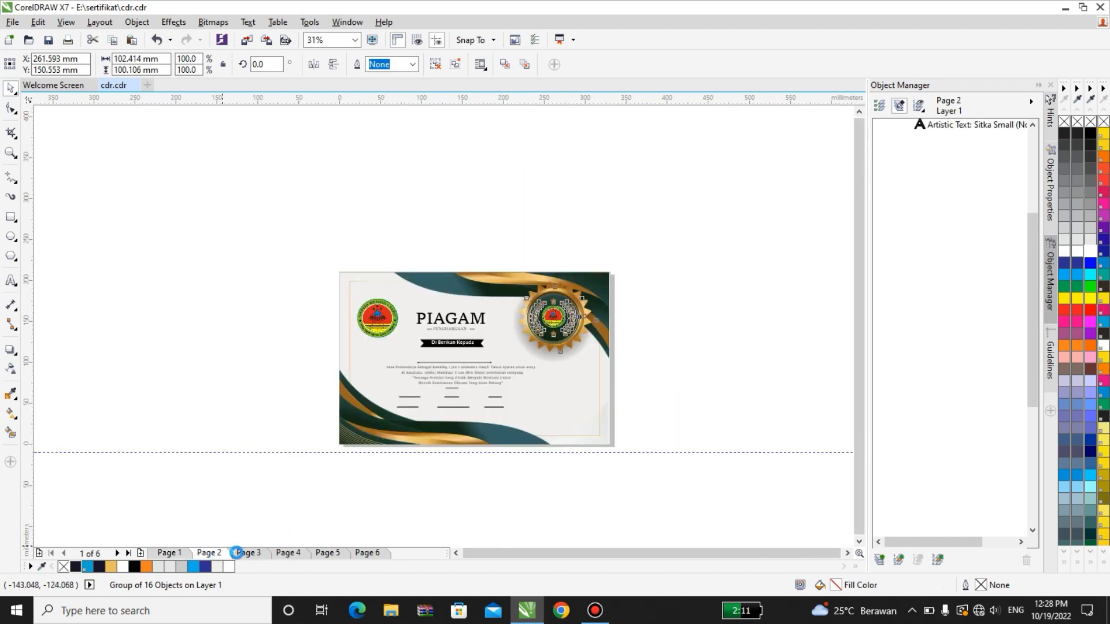
pyautogui.scroll(2, 499, 382)
pyautogui.moveTo(498, 383); pyautogui.dragTo(502, 384)
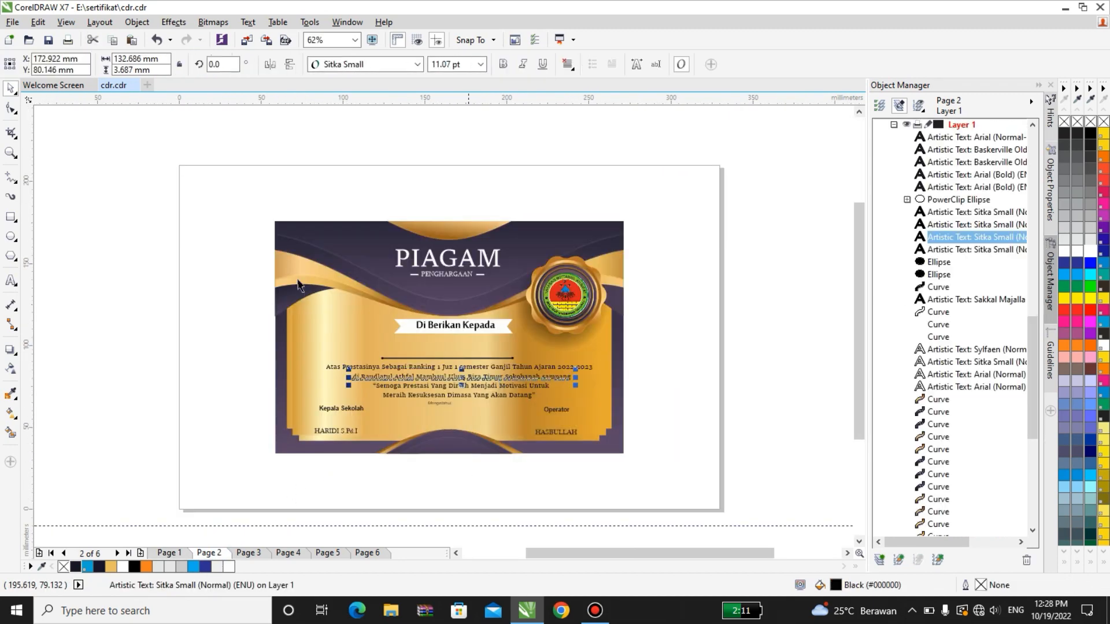
pyautogui.scroll(-2, 221, 254)
pyautogui.moveTo(399, 331); pyautogui.dragTo(457, 368)
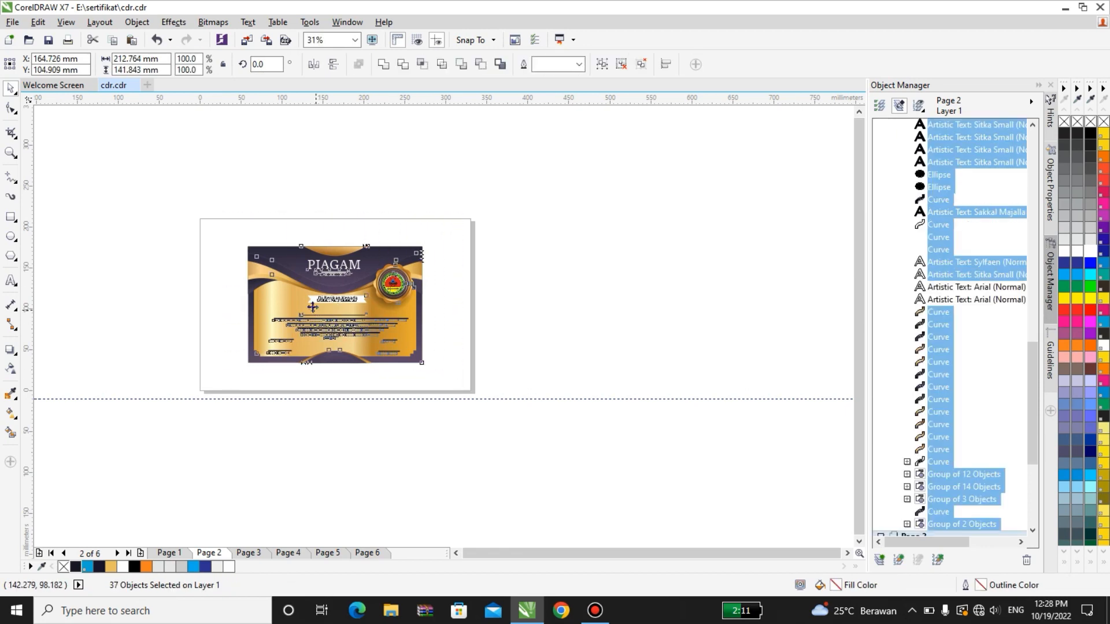
pyautogui.moveTo(312, 308); pyautogui.dragTo(272, 288)
pyautogui.moveTo(386, 346); pyautogui.dragTo(426, 391)
pyautogui.scroll(2, 401, 284)
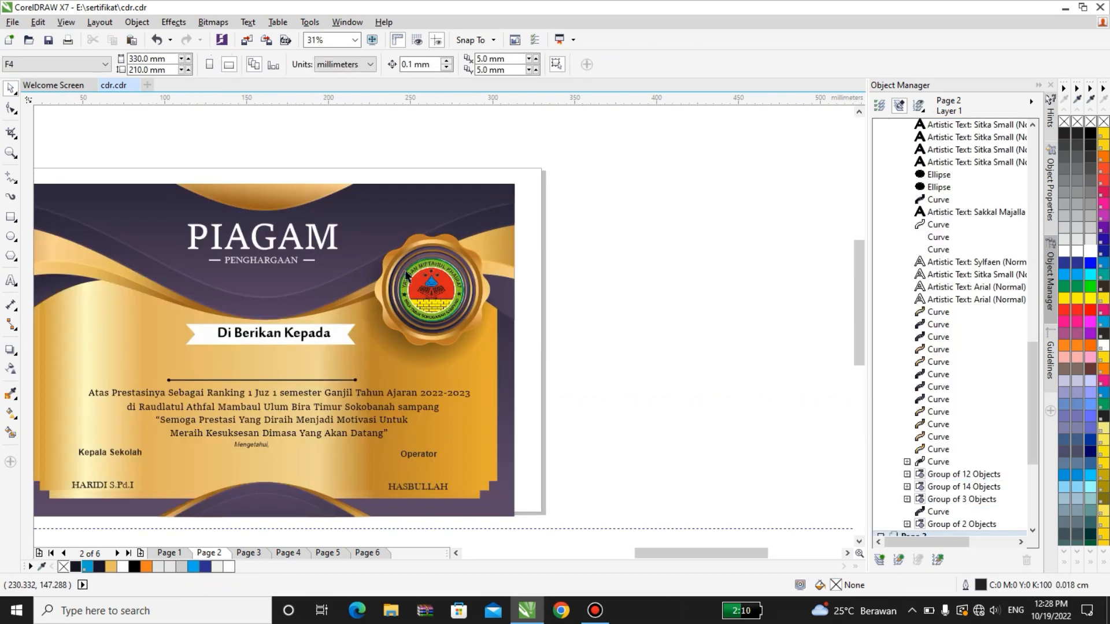
# Step: Examine the page 2 certificate's separate objects: the seal logo, the "Di Berikan Kepada" text, its ribbon and the gold panel
pyautogui.click(460, 286)
pyautogui.scroll(-1, 459, 289)
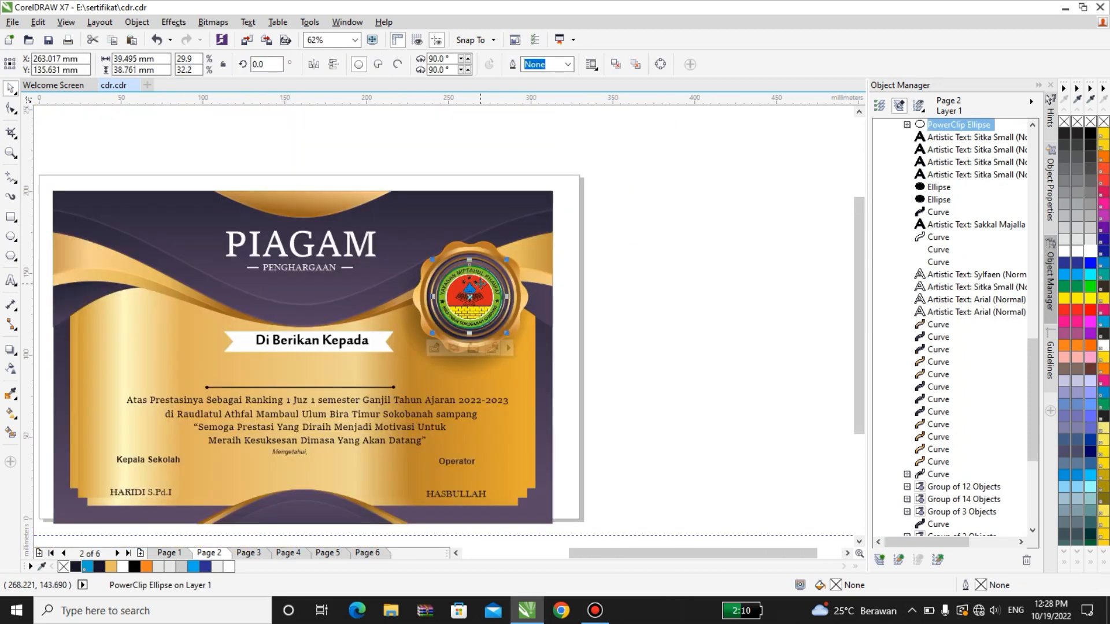
pyautogui.click(343, 258)
pyautogui.click(305, 346)
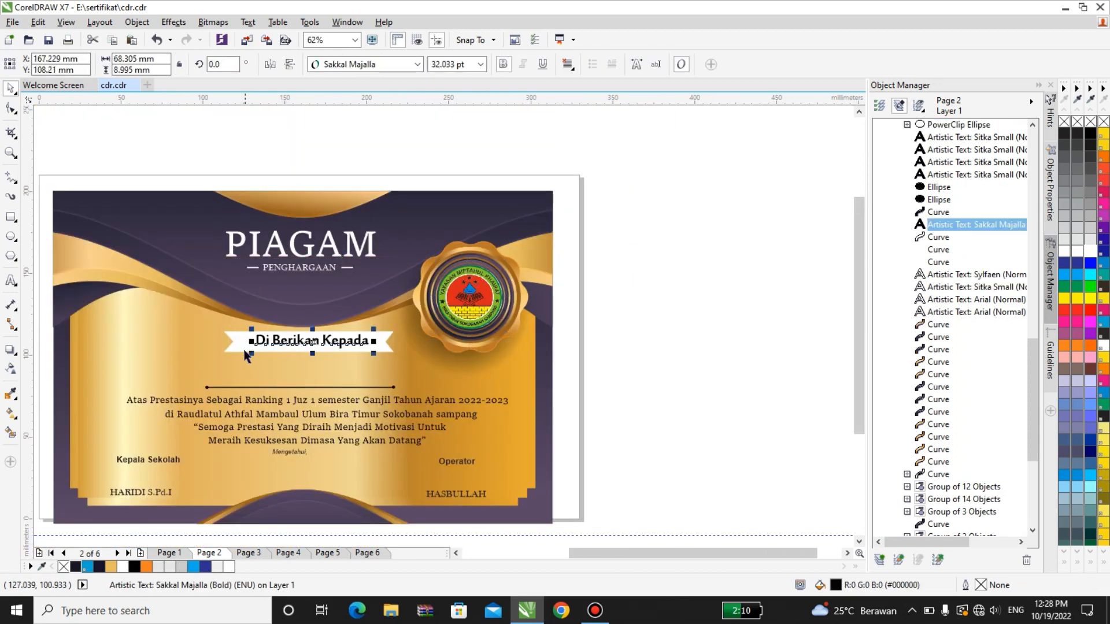
pyautogui.click(245, 351)
pyautogui.scroll(-1, 294, 354)
pyautogui.scroll(1, 306, 373)
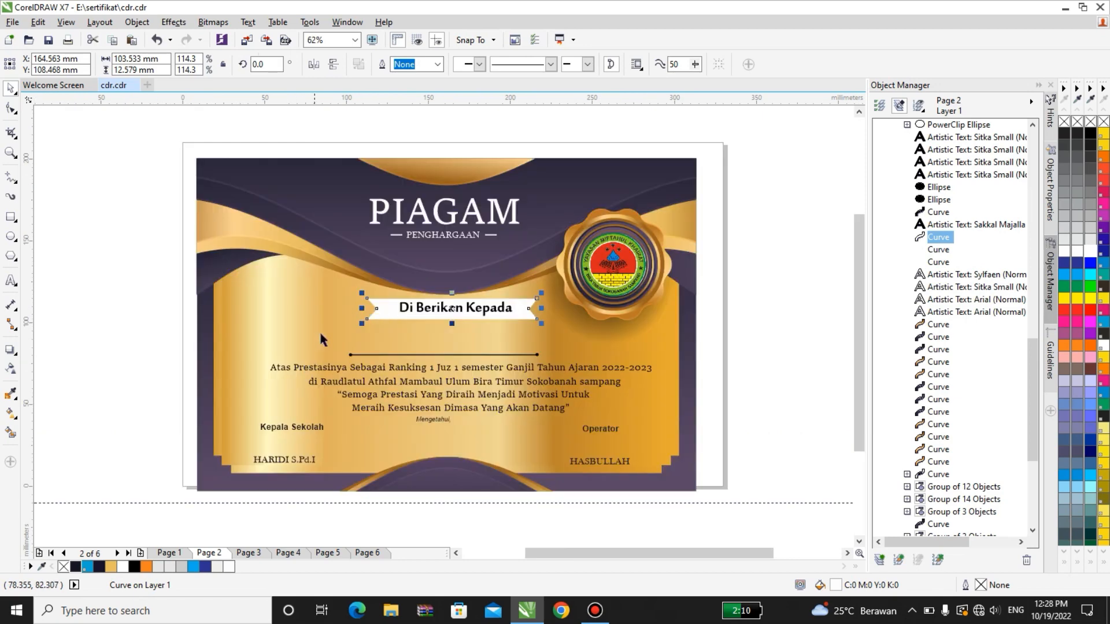
pyautogui.click(321, 346)
pyautogui.scroll(1, 347, 389)
pyautogui.scroll(-1, 369, 332)
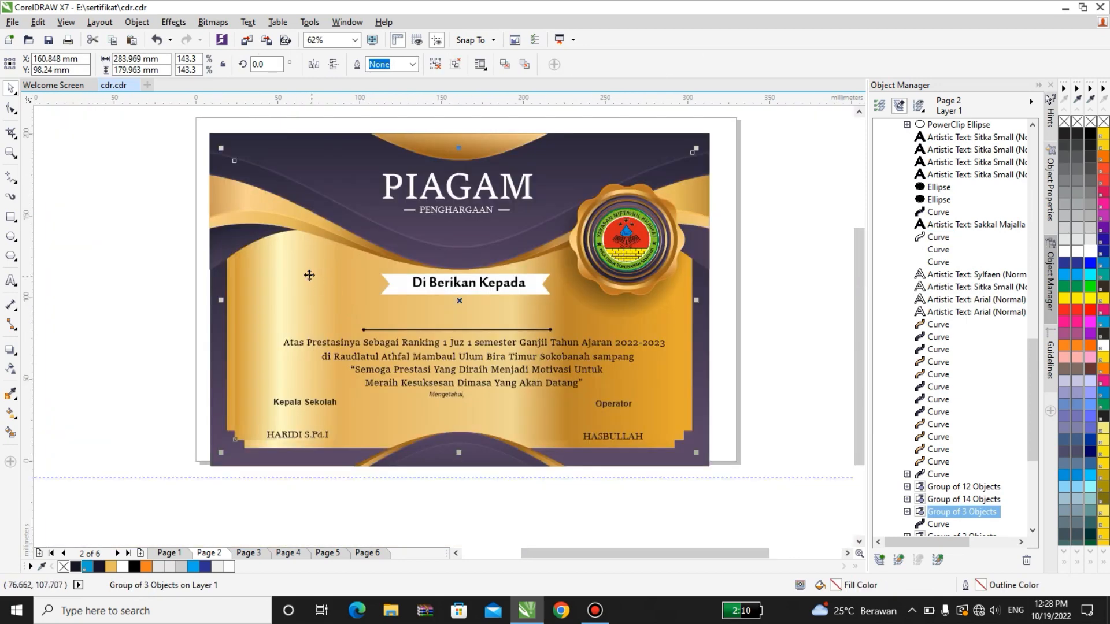
pyautogui.rightClick(310, 252)
pyautogui.click(369, 309)
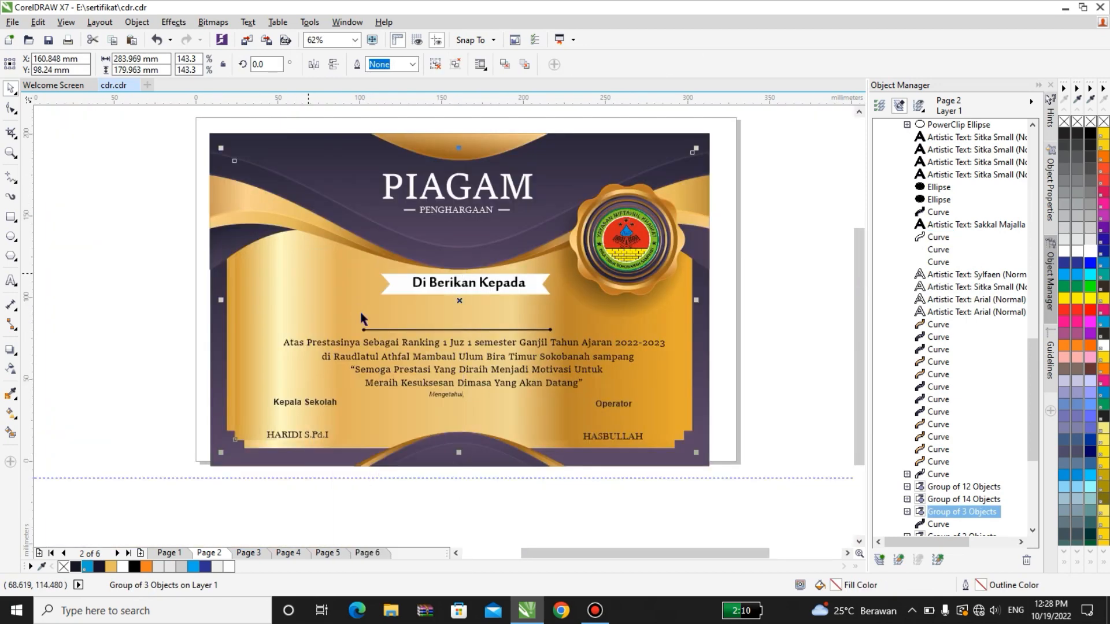
pyautogui.click(174, 198)
# Step: Move the upper wave group and the two gold background panels off the page 2 certificate, undoing all the moves
pyautogui.click(422, 153)
pyautogui.scroll(-1, 425, 152)
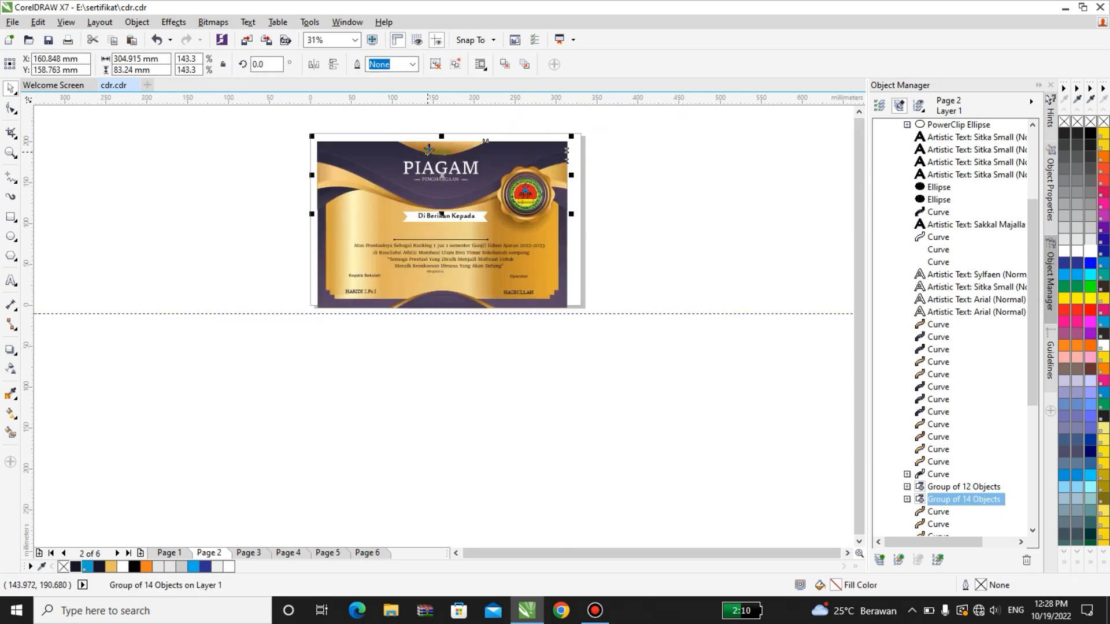
pyautogui.moveTo(427, 149); pyautogui.dragTo(586, 226)
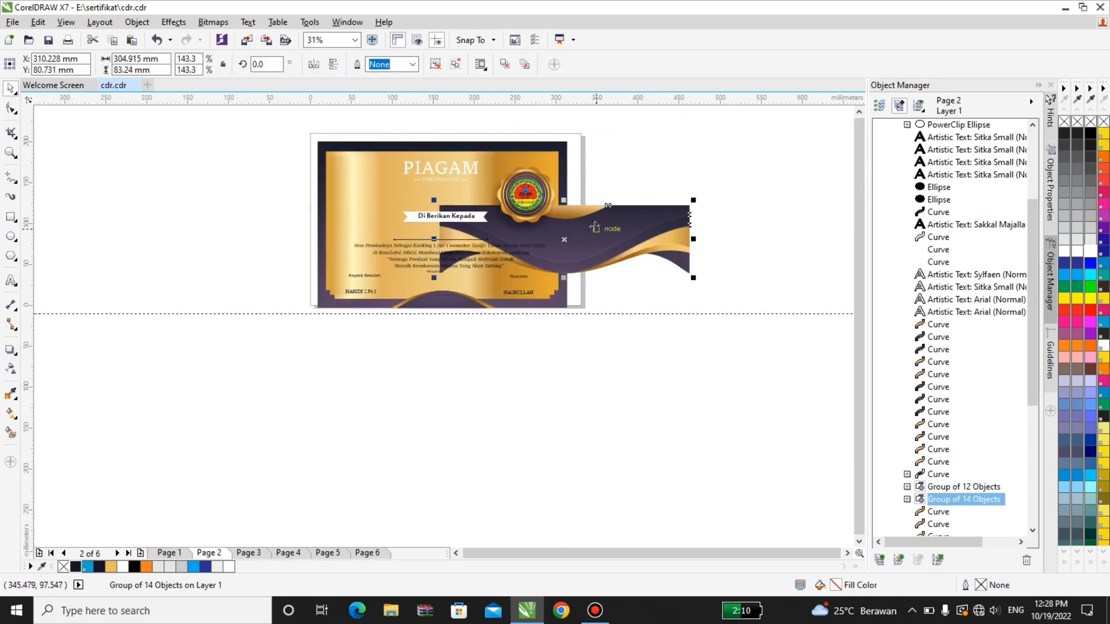
pyautogui.hotkey('ctrl', 'z')
pyautogui.moveTo(507, 164); pyautogui.dragTo(790, 251)
pyautogui.moveTo(368, 217); pyautogui.dragTo(334, 334)
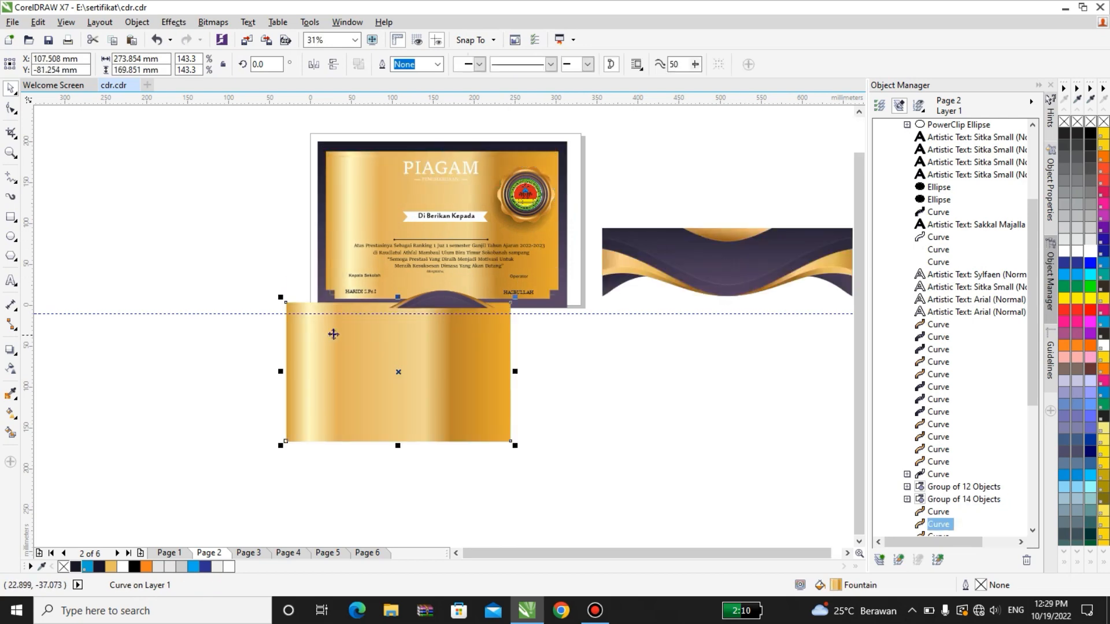
pyautogui.moveTo(352, 222); pyautogui.dragTo(250, 265)
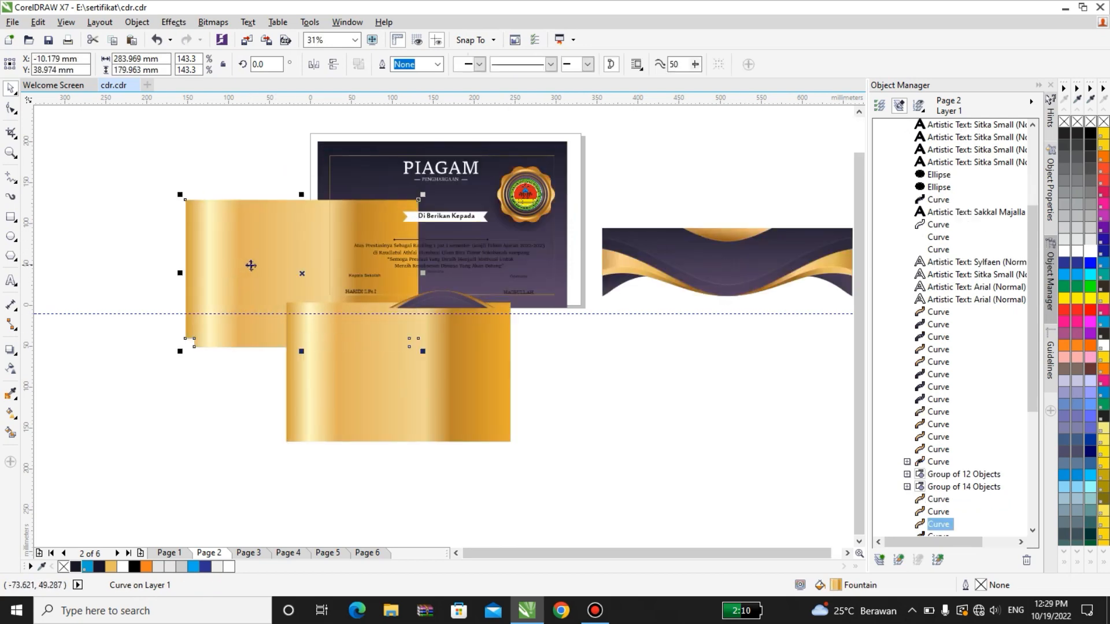
pyautogui.hotkey('ctrl', 'z')
pyautogui.hotkey('ctrl', 'z')
pyautogui.hotkey('ctrl', 'z')
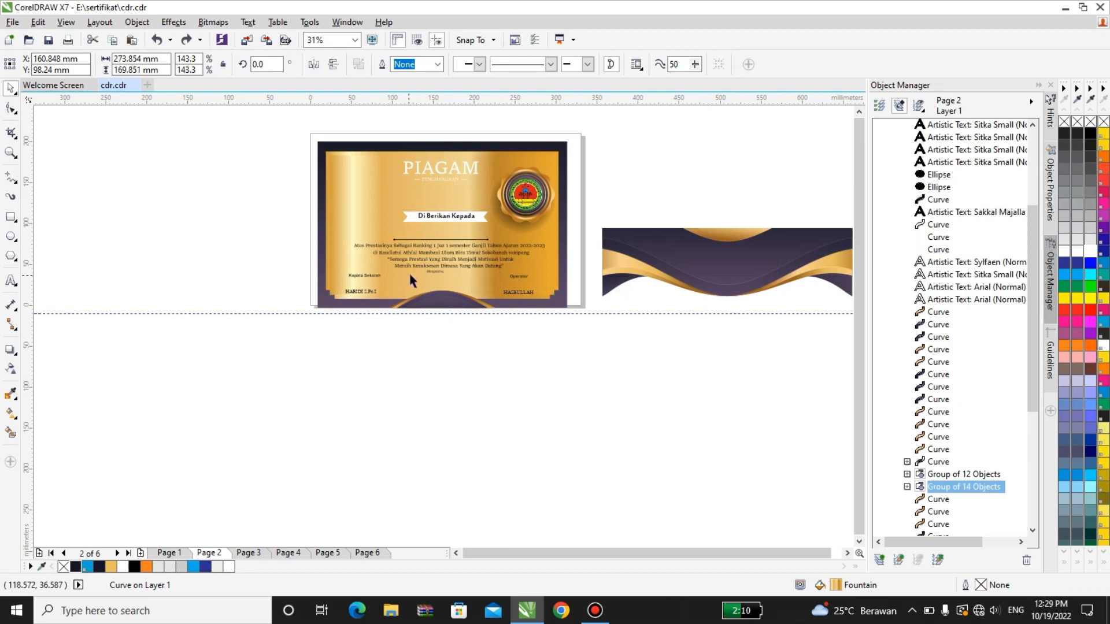
pyautogui.hotkey('ctrl', 'z')
pyautogui.click(650, 202)
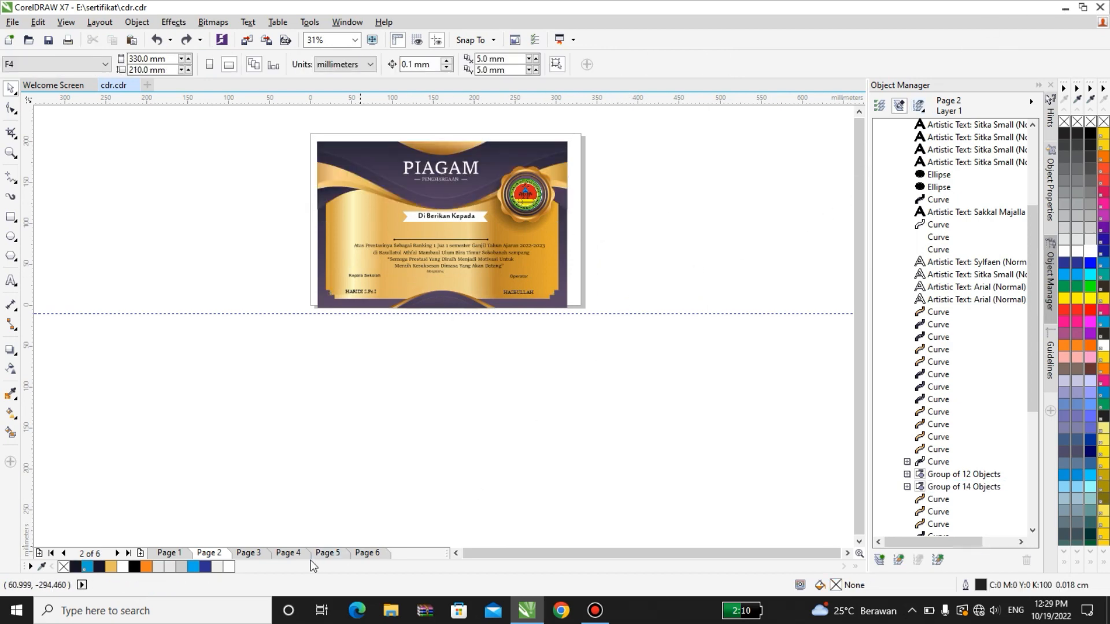
# Step: Try moving the purple arch group at the certificate's lower edge, and undo the move
pyautogui.click(451, 302)
pyautogui.click(449, 312)
pyautogui.scroll(3, 448, 312)
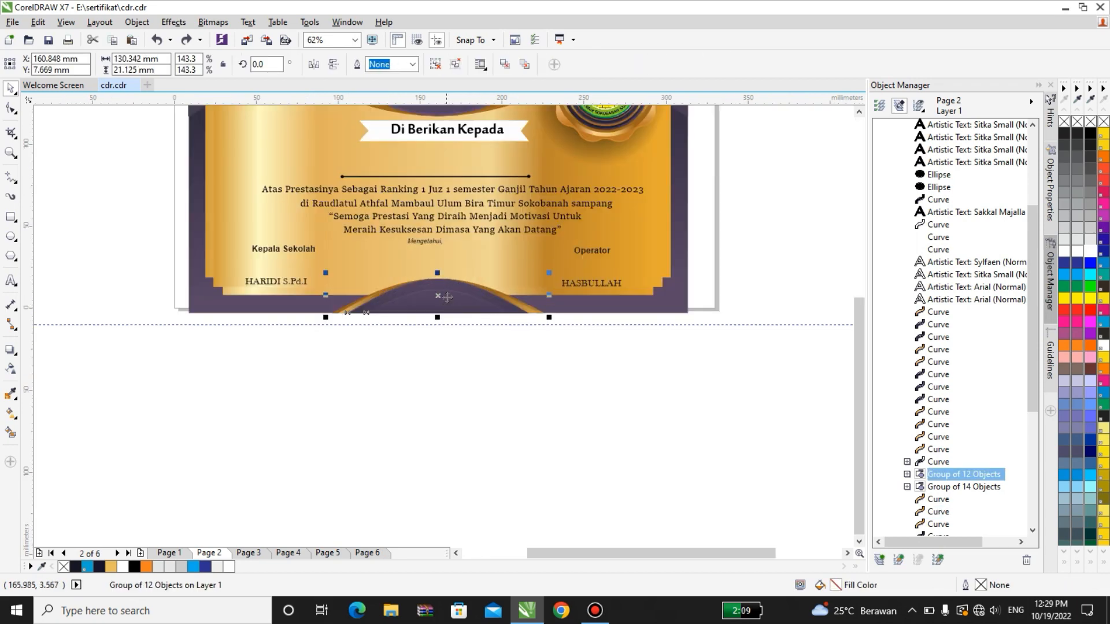
pyautogui.moveTo(448, 345); pyautogui.dragTo(455, 340)
pyautogui.hotkey('ctrl', 'z')
# Step: Go to page 3 and open the background PowerClip's contents for editing
pyautogui.click(260, 554)
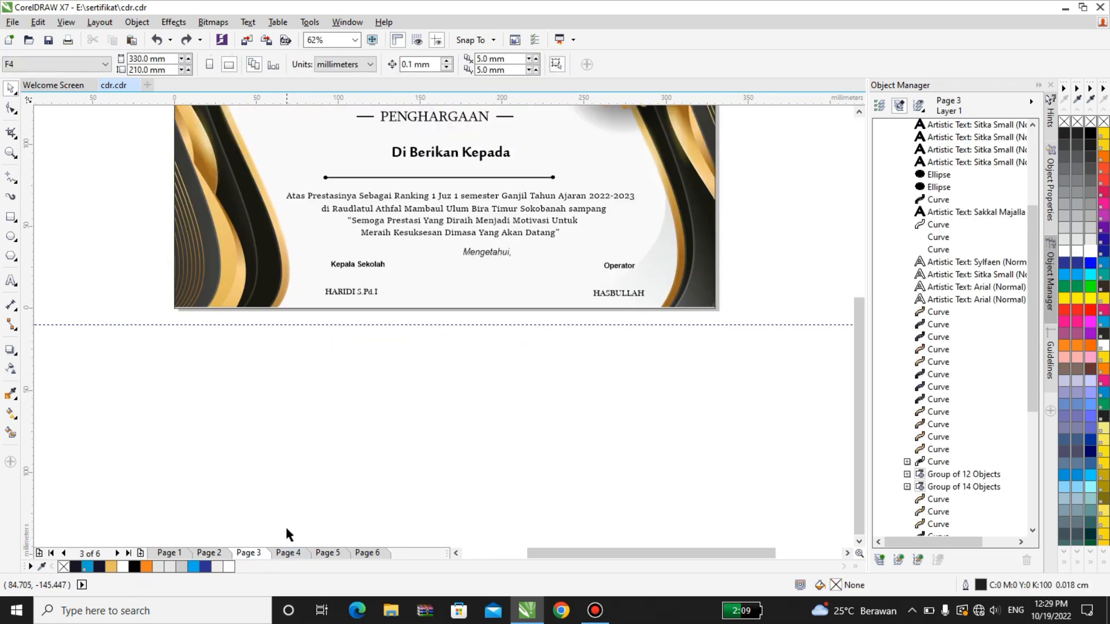
pyautogui.scroll(-3, 301, 489)
pyautogui.scroll(3, 341, 294)
pyautogui.click(298, 248)
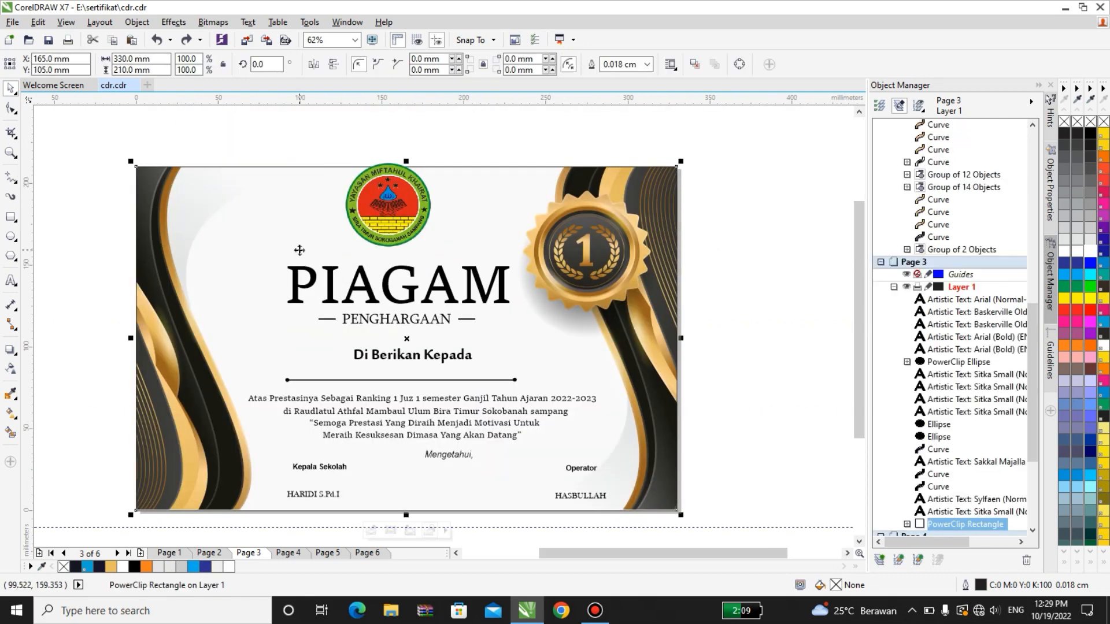
pyautogui.rightClick(298, 248)
pyautogui.click(359, 232)
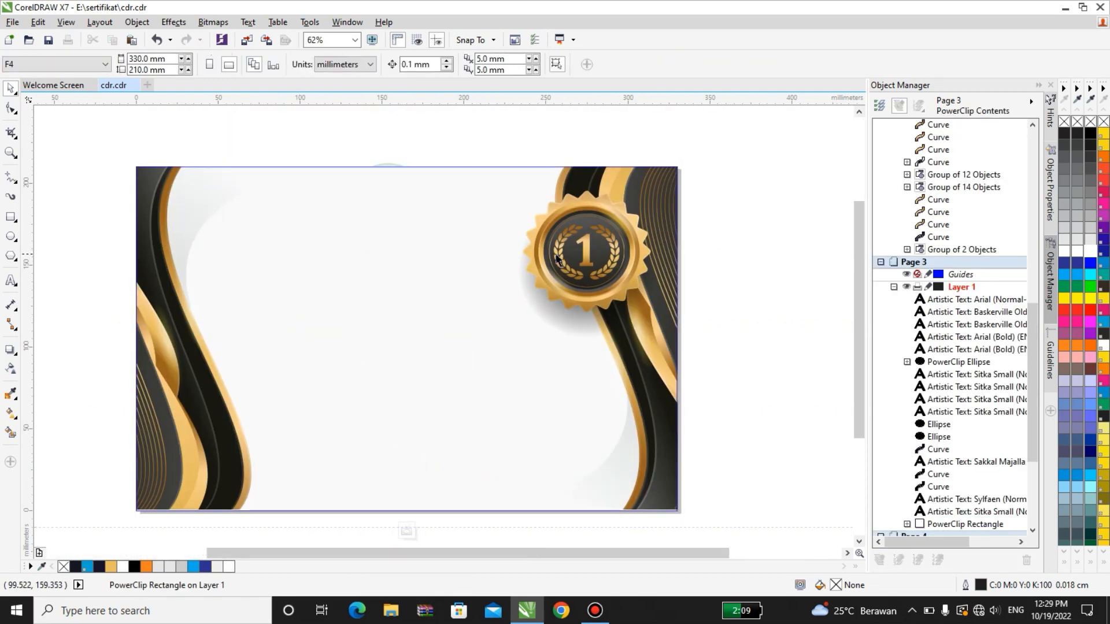
# Step: Undo a trial move of the combined black-and-gold wave group, and ungroup it into separate left and right waves
pyautogui.click(613, 246)
pyautogui.click(587, 246)
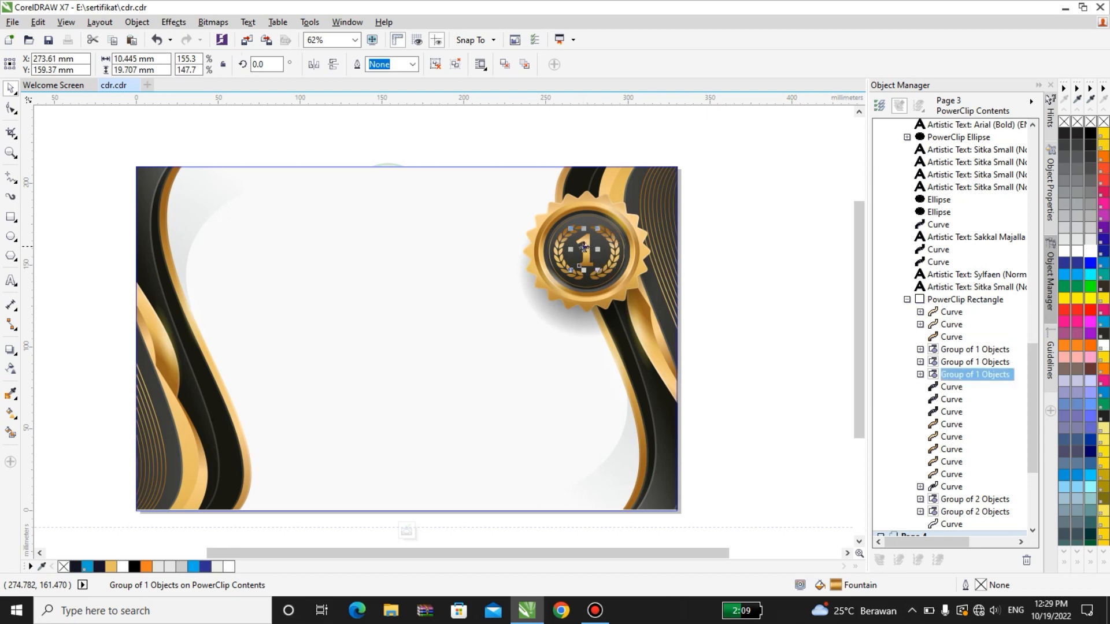
pyautogui.click(498, 248)
pyautogui.click(644, 192)
pyautogui.moveTo(644, 191); pyautogui.dragTo(738, 263)
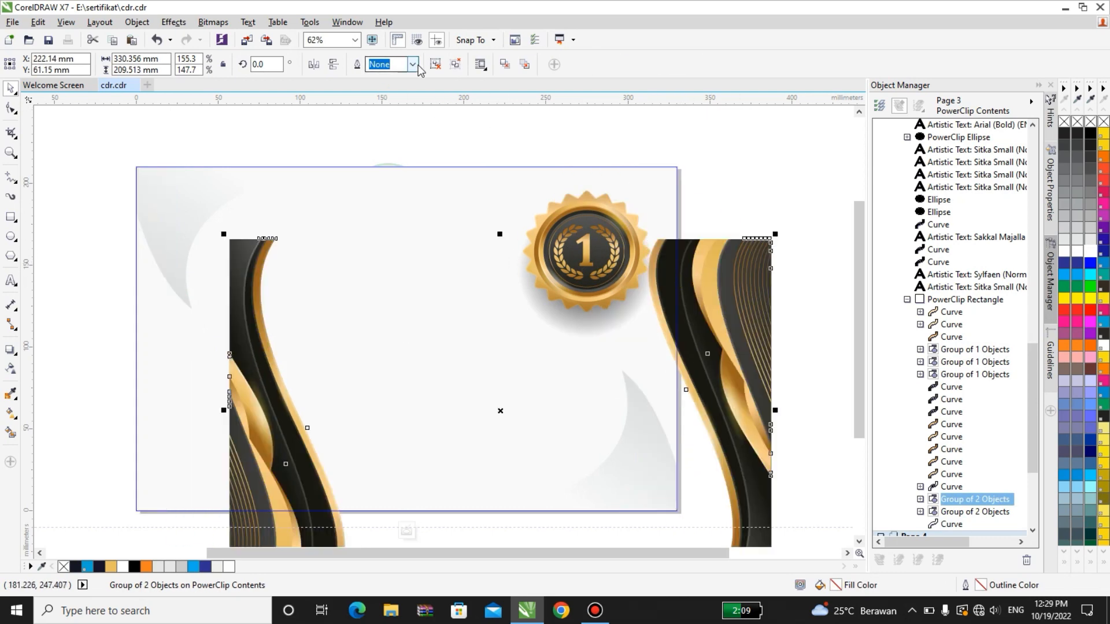
pyautogui.hotkey('ctrl', 'z')
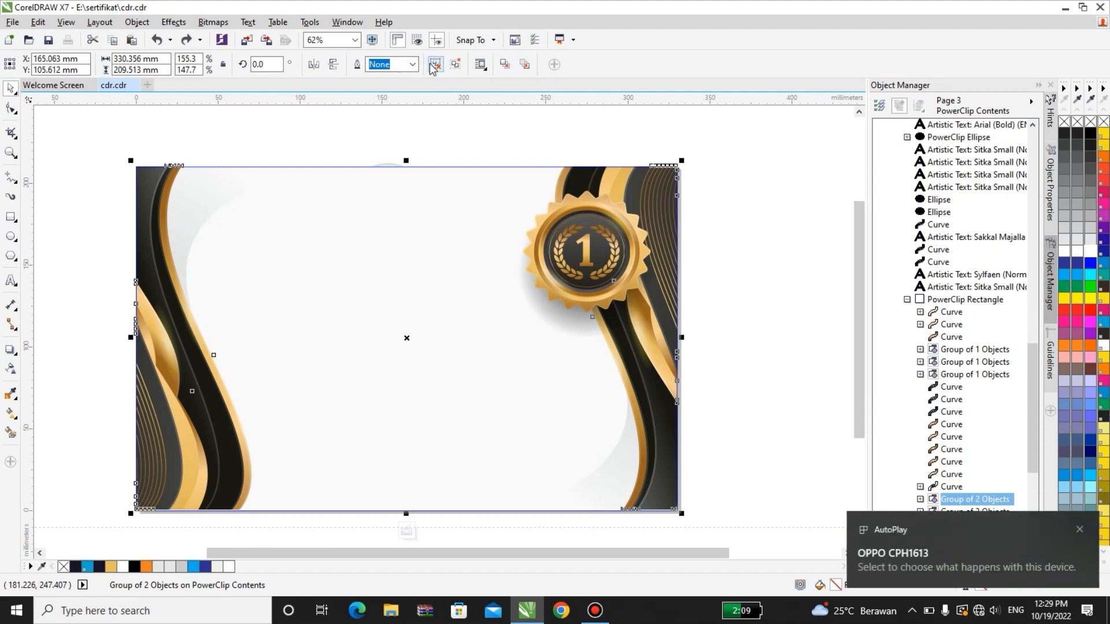
pyautogui.click(707, 168)
# Step: Try moving the right wave group beyond the certificate frame, and undo the move
pyautogui.moveTo(660, 201); pyautogui.dragTo(724, 213)
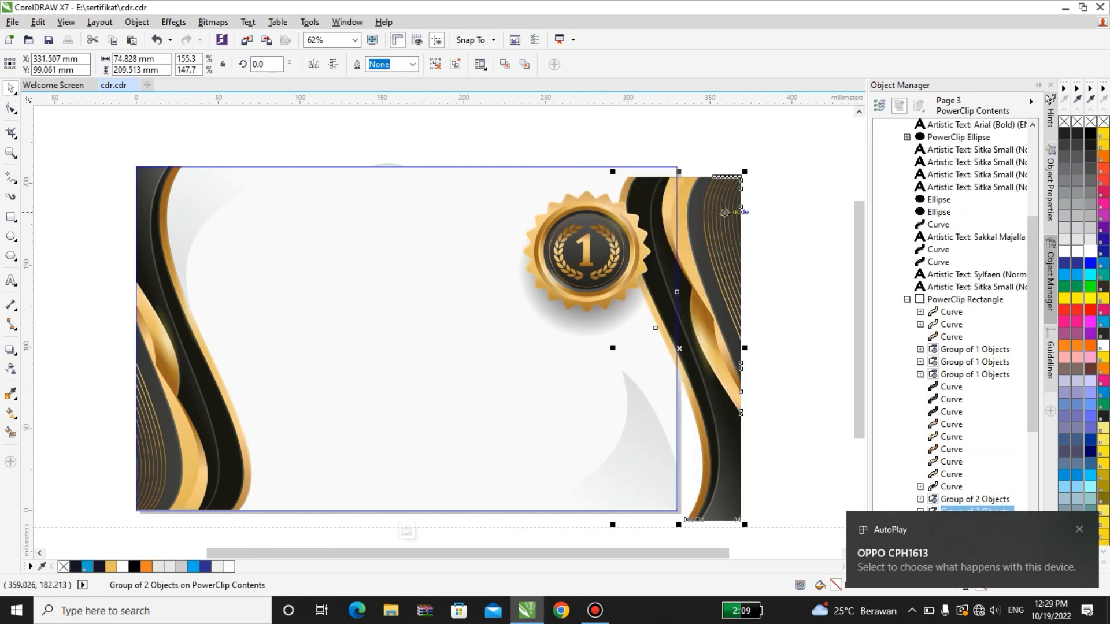
pyautogui.click(564, 148)
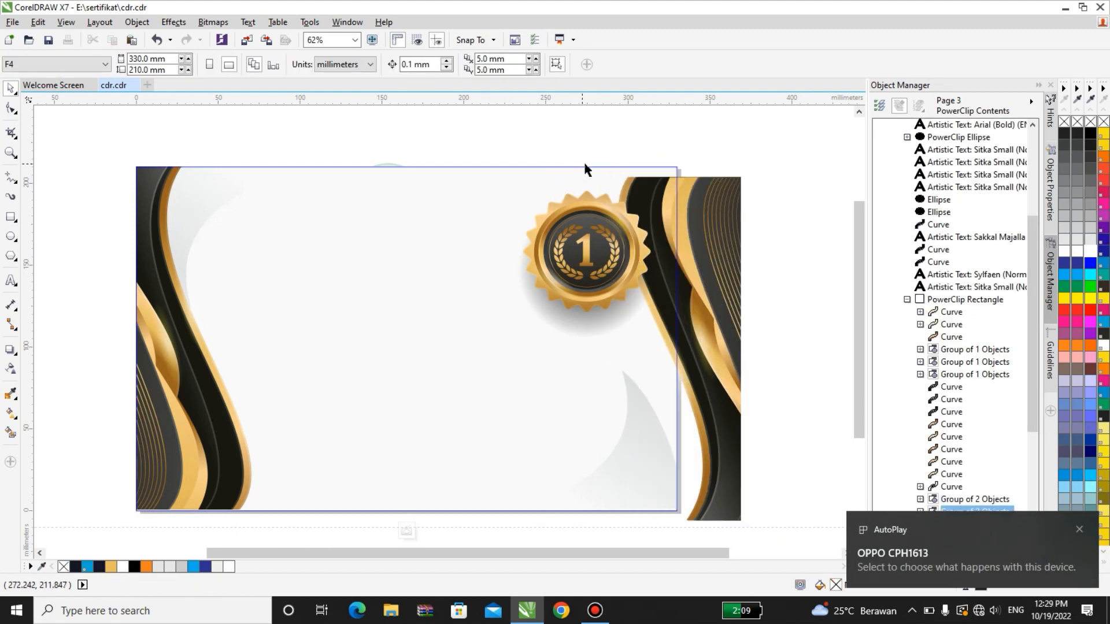
pyautogui.hotkey('ctrl', 'z')
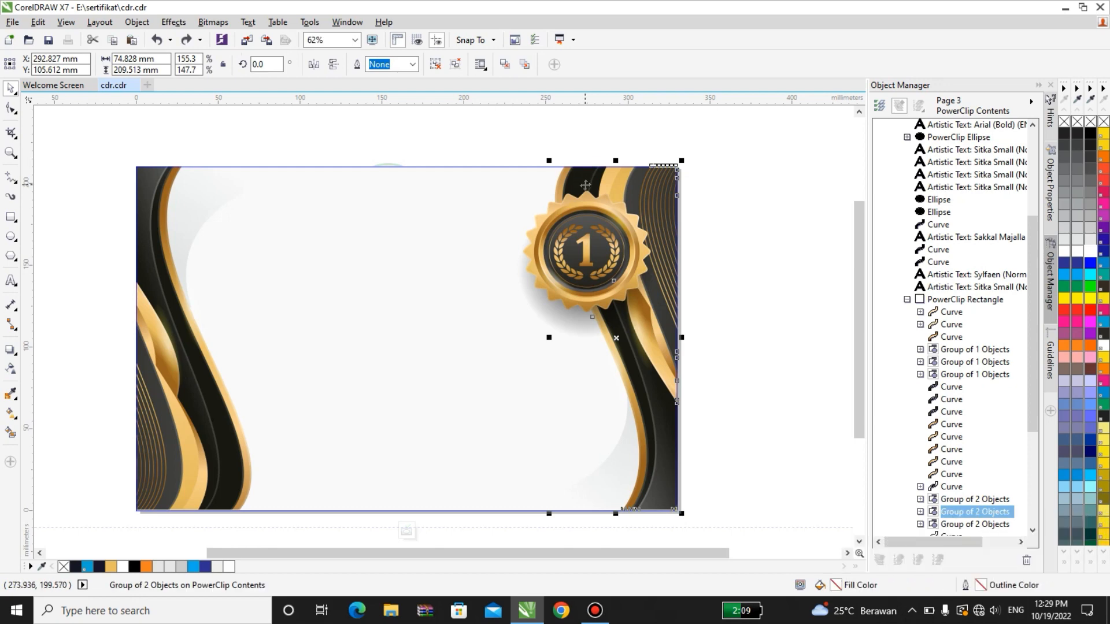
# Step: Try moving the left wave group inward on the page 3 background, and undo the move
pyautogui.click(406, 251)
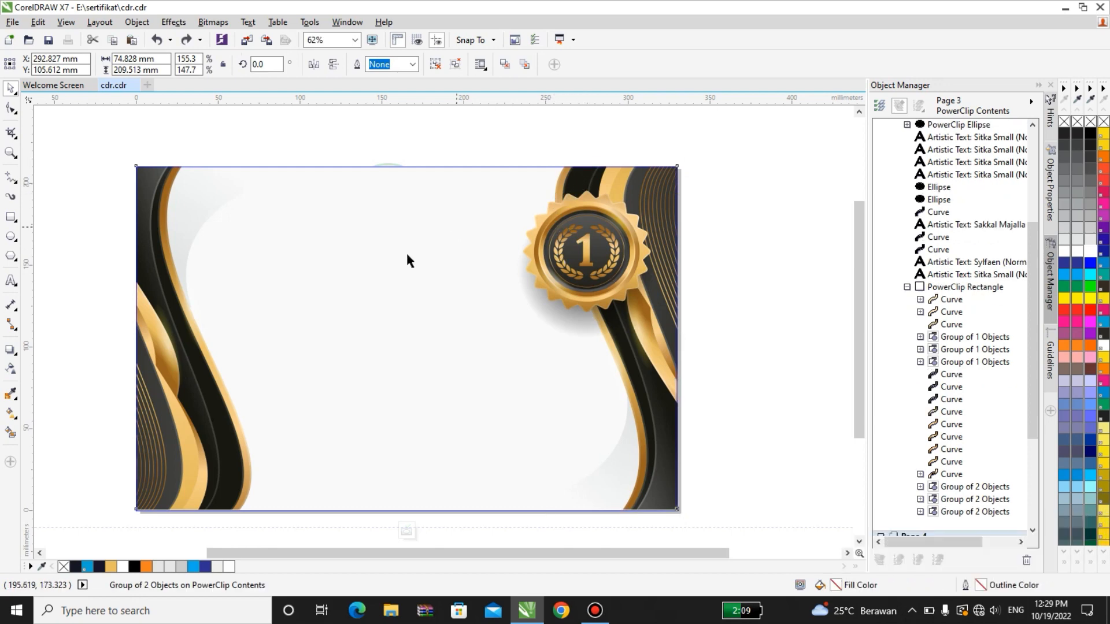
pyautogui.scroll(-2, 283, 278)
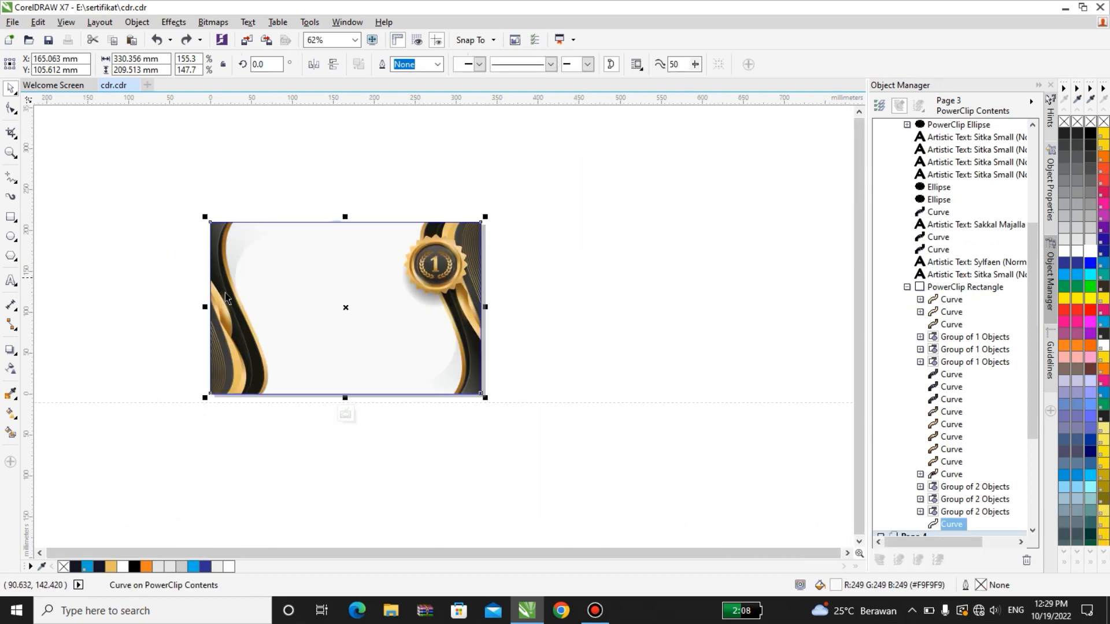
pyautogui.click(538, 131)
pyautogui.scroll(2, 250, 245)
pyautogui.scroll(-1, 210, 264)
pyautogui.click(179, 250)
pyautogui.click(186, 248)
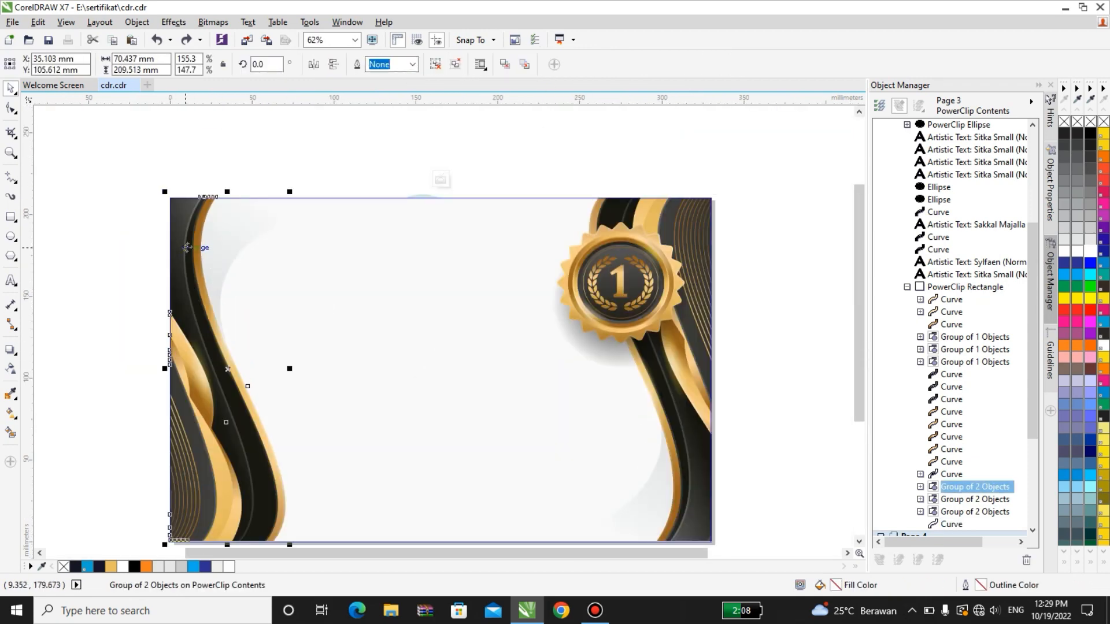
pyautogui.moveTo(187, 248); pyautogui.dragTo(255, 276)
pyautogui.hotkey('ctrl', 'z')
# Step: Try moving the right wave group inward beneath the medal, and undo the move
pyautogui.scroll(-1, 227, 241)
pyautogui.click(234, 243)
pyautogui.click(446, 392)
pyautogui.moveTo(429, 410); pyautogui.dragTo(381, 445)
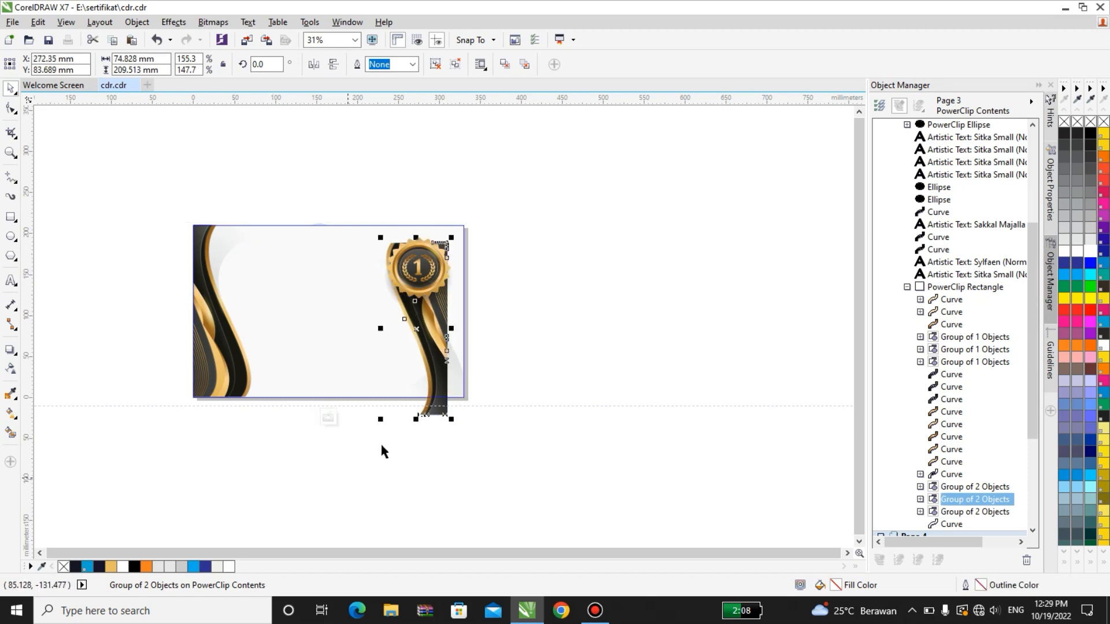
pyautogui.hotkey('ctrl', 'z')
# Step: Finish editing the page 3 PowerClip and return to the full certificate
pyautogui.click(555, 389)
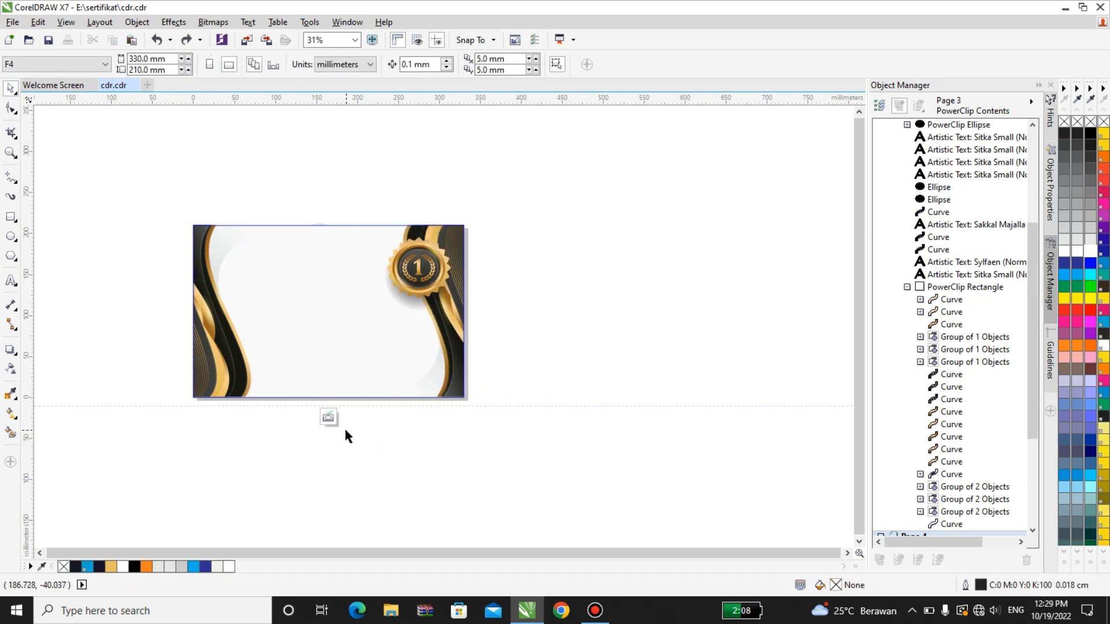
pyautogui.click(329, 418)
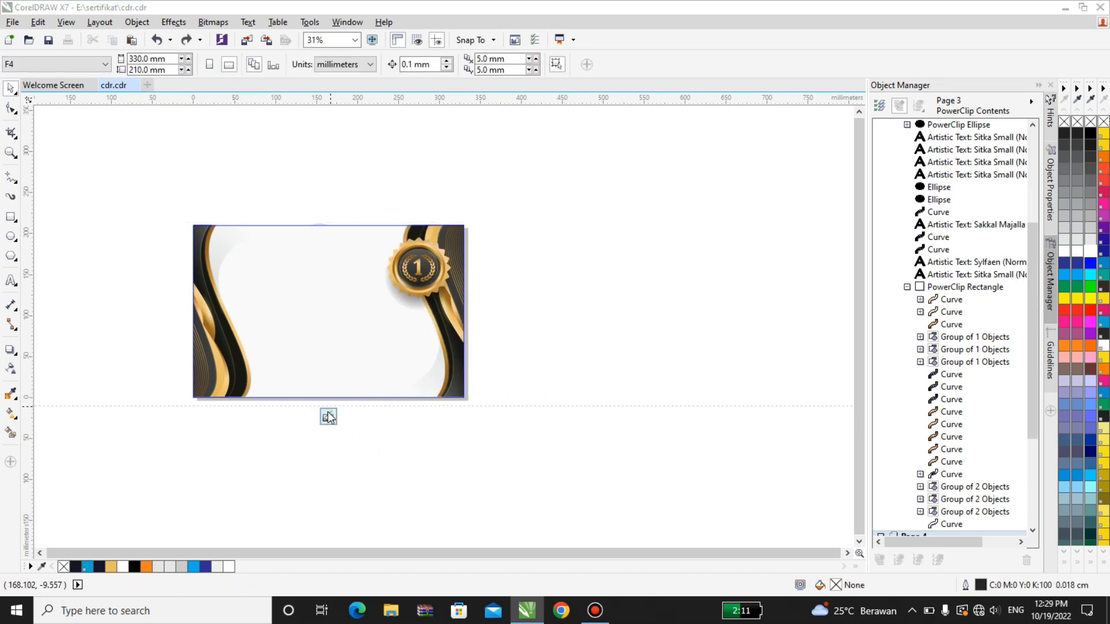
pyautogui.click(331, 417)
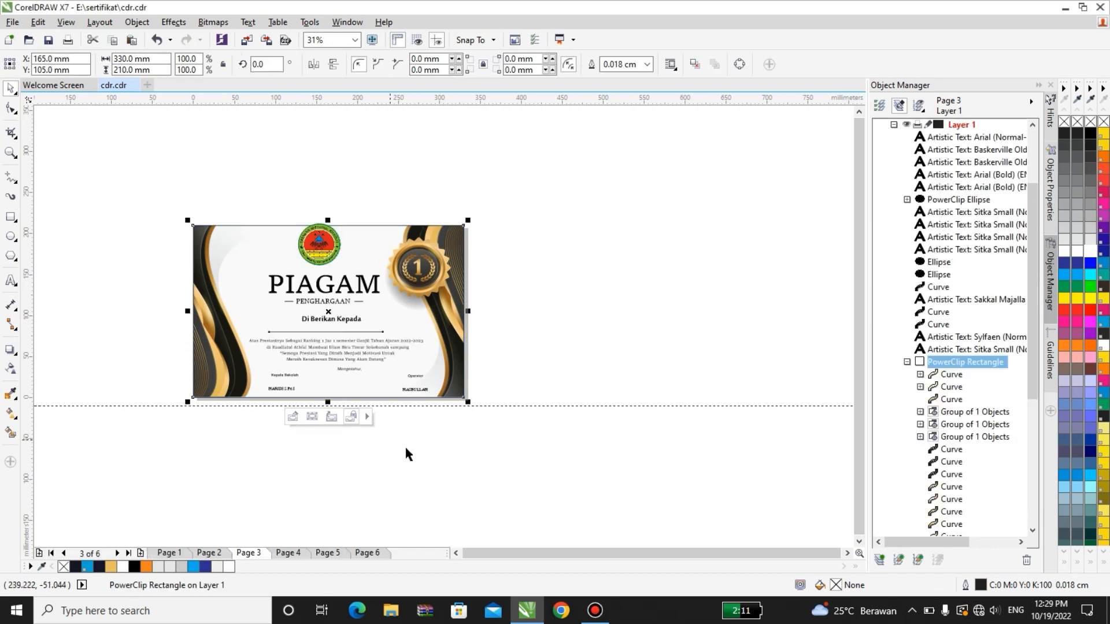
# Step: Go to page 4 and examine the gold seal around the logo as a separate object
pyautogui.click(288, 553)
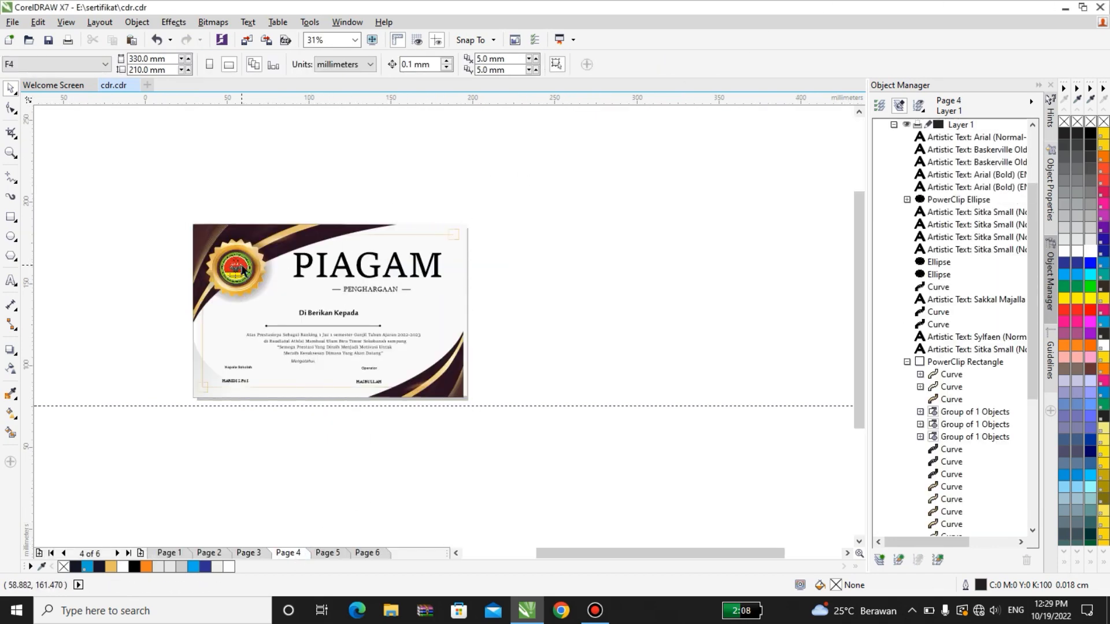
pyautogui.scroll(3, 258, 267)
pyautogui.click(274, 259)
pyautogui.scroll(-2, 246, 270)
pyautogui.scroll(-1, 245, 280)
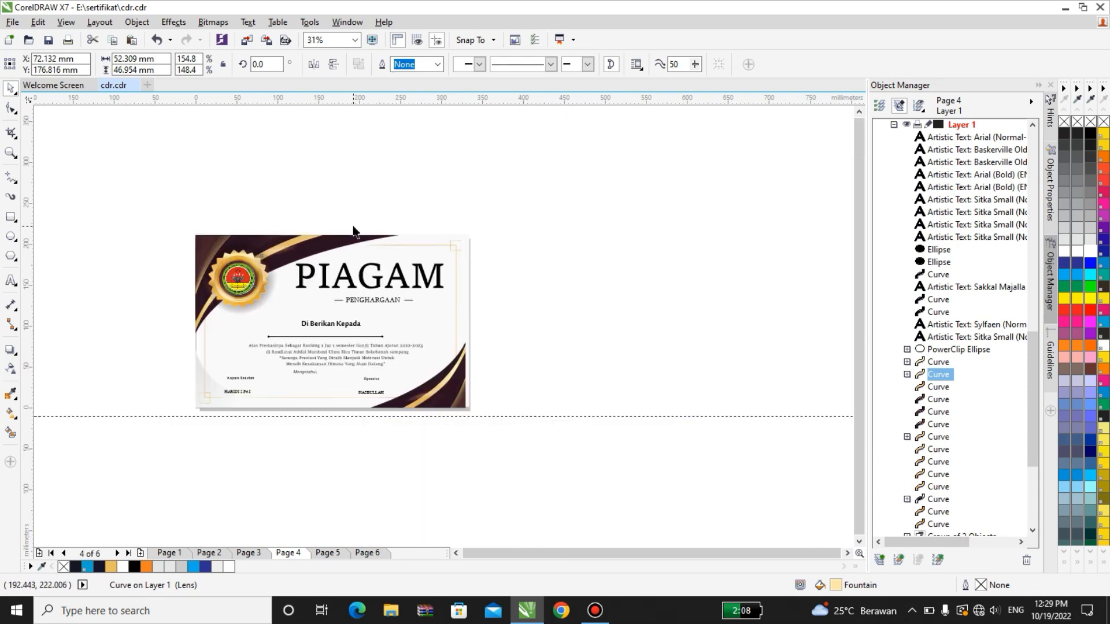
# Step: Ungroup the purple-and-gold wave artwork on page 4 into separate corner pieces
pyautogui.click(352, 226)
pyautogui.click(364, 256)
pyautogui.rightClick(364, 256)
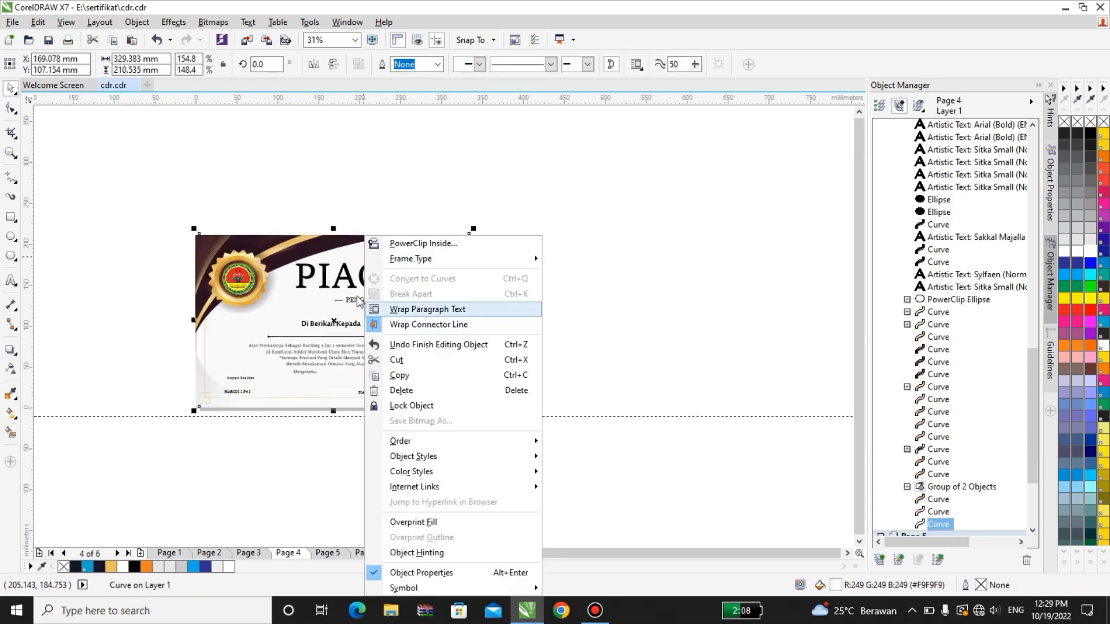
pyautogui.click(426, 309)
pyautogui.rightClick(279, 324)
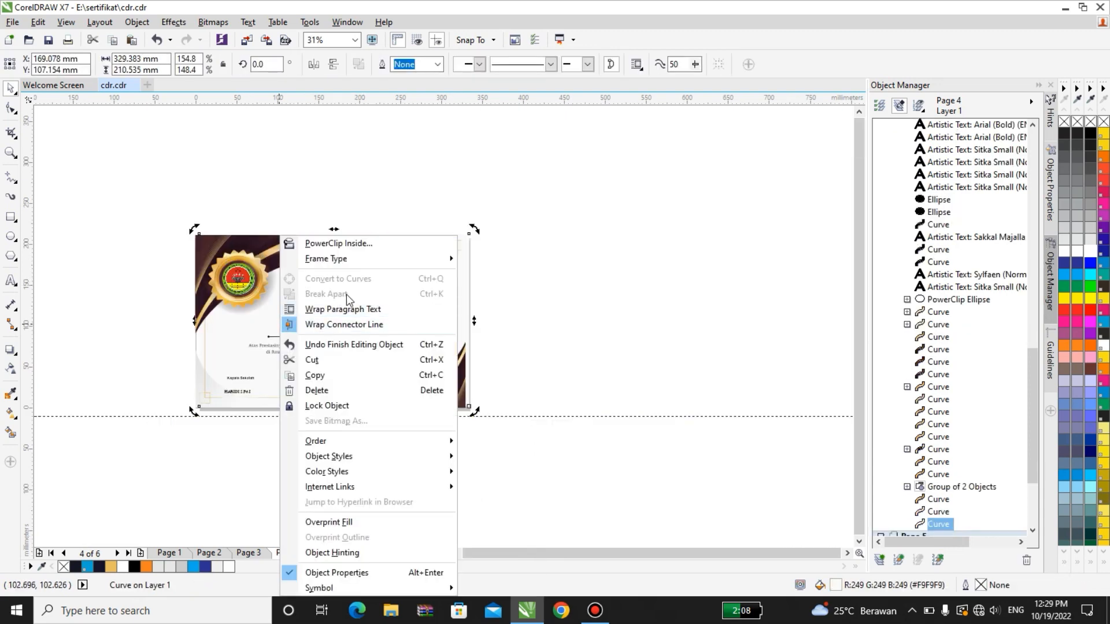
pyautogui.click(491, 307)
pyautogui.click(447, 379)
pyautogui.rightClick(447, 380)
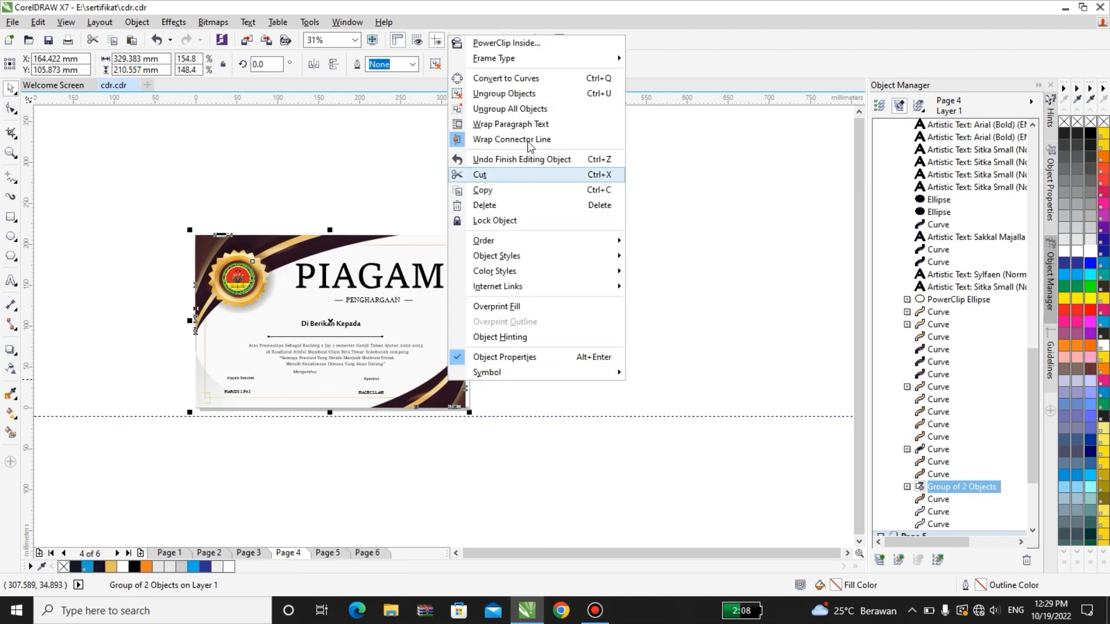
pyautogui.click(500, 97)
# Step: Move the lower-right corner wave group slightly right and upward, to about X 275.4 mm, Y 42.1 mm
pyautogui.click(452, 382)
pyautogui.scroll(4, 451, 382)
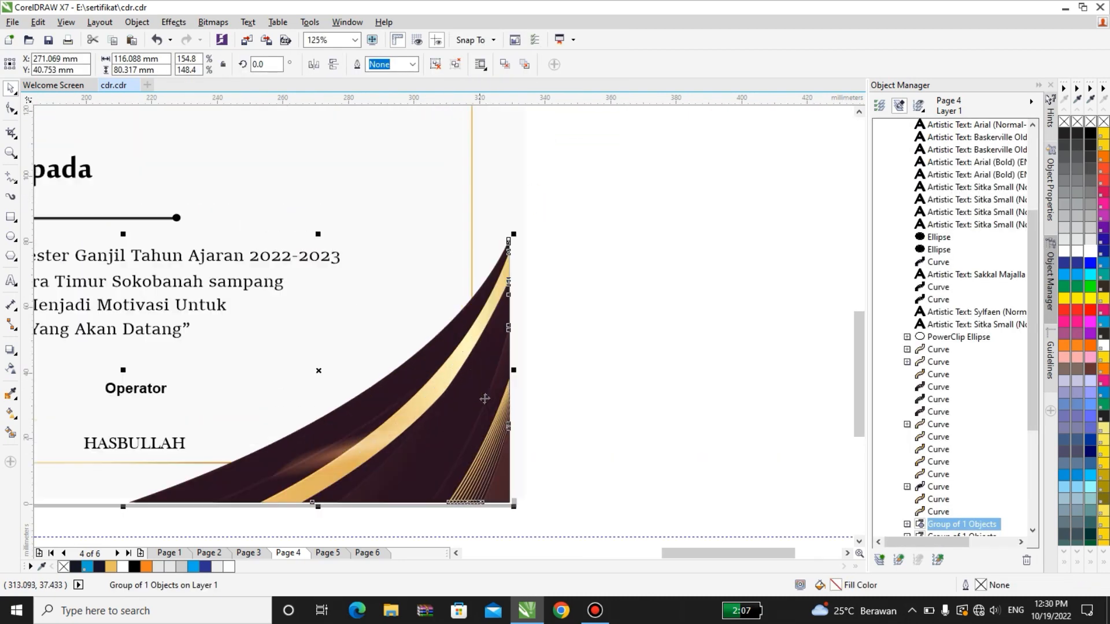
pyautogui.scroll(-4, 522, 402)
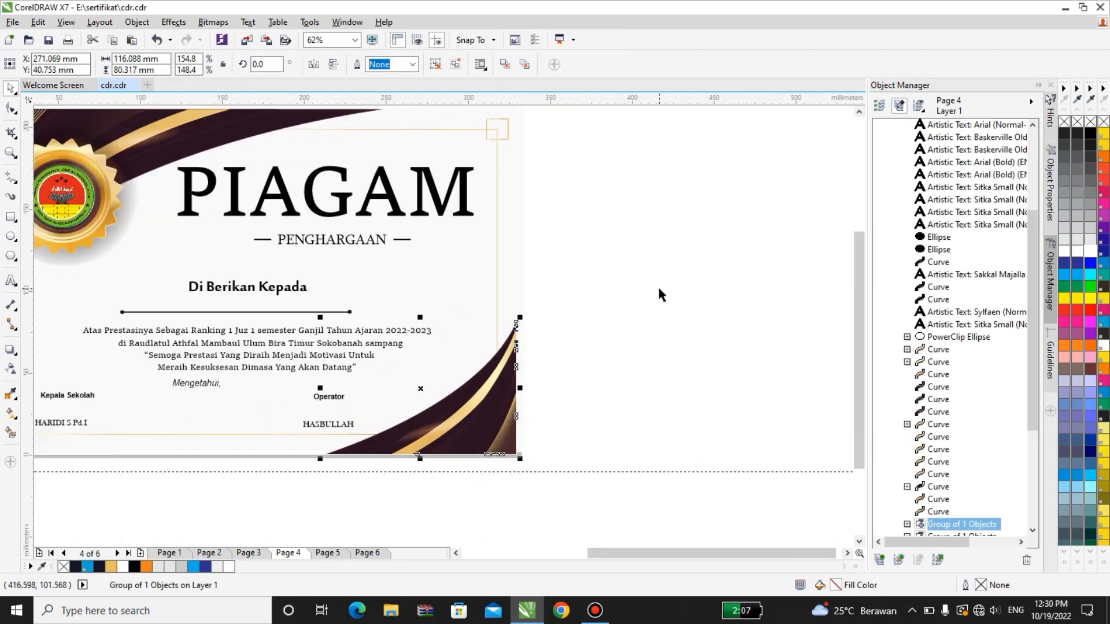
pyautogui.scroll(4, 505, 448)
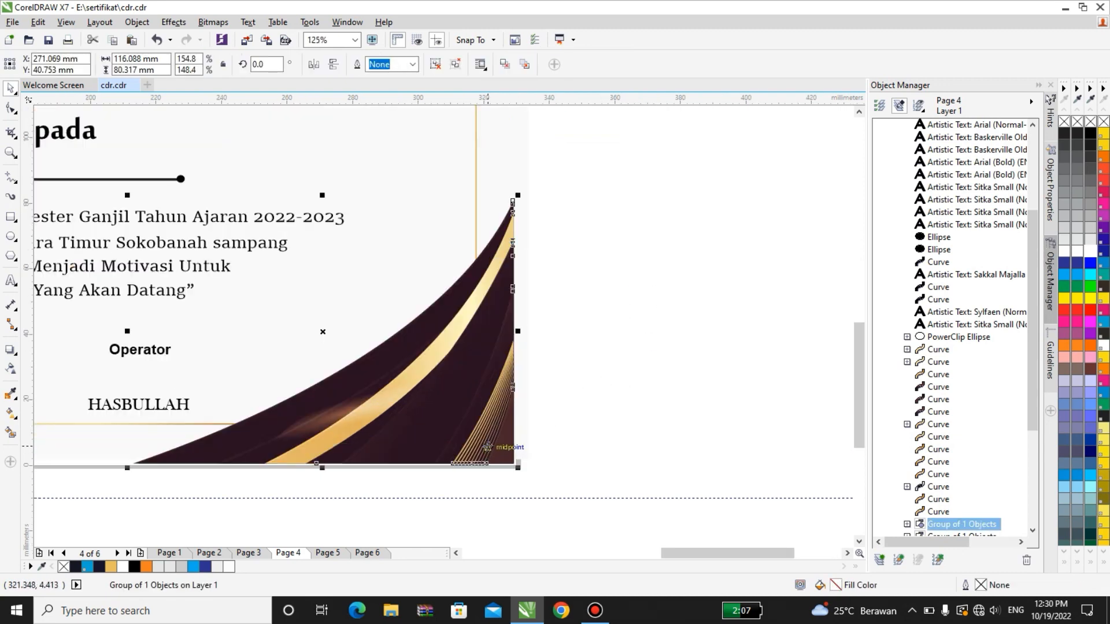
pyautogui.moveTo(488, 446); pyautogui.dragTo(523, 410)
pyautogui.scroll(1, 513, 432)
pyautogui.scroll(-1, 527, 410)
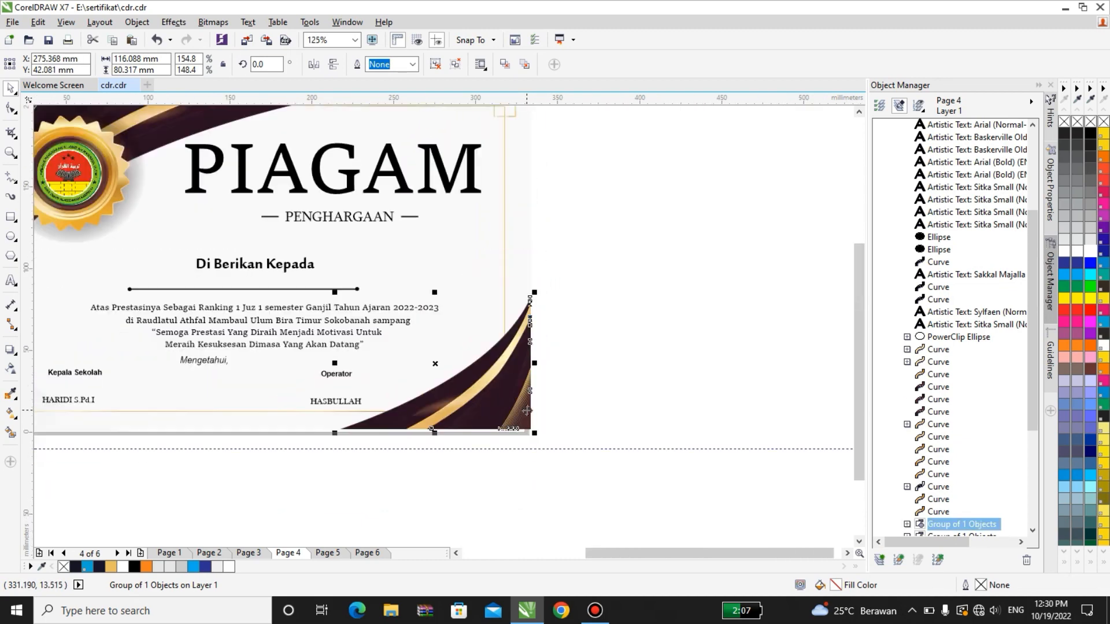
# Step: Examine the lower-right wave's alignment with the page edge, the gold seal and the upper-left wave on page 4
pyautogui.scroll(-1, 546, 416)
pyautogui.click(572, 397)
pyautogui.scroll(2, 572, 396)
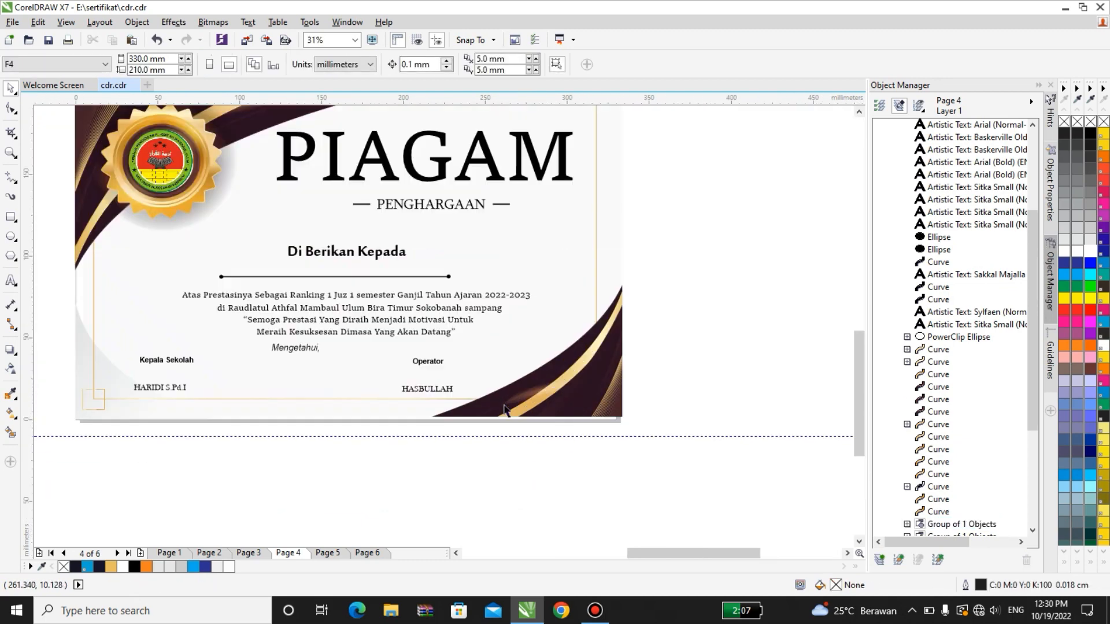
pyautogui.scroll(2, 407, 433)
pyautogui.click(402, 415)
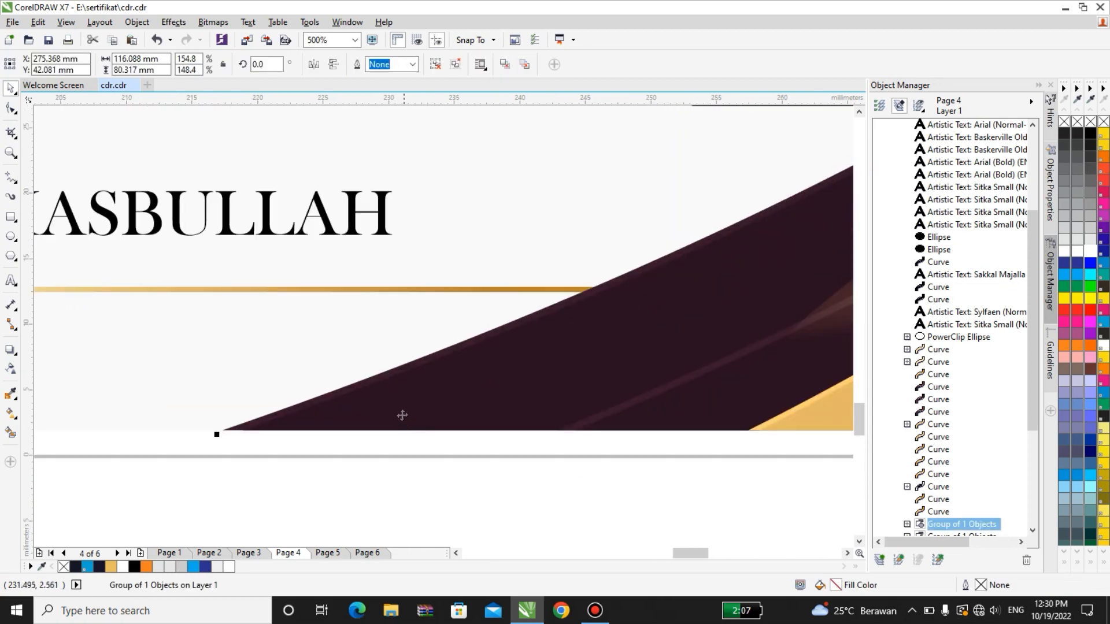
pyautogui.scroll(-2, 401, 414)
pyautogui.scroll(-1, 289, 408)
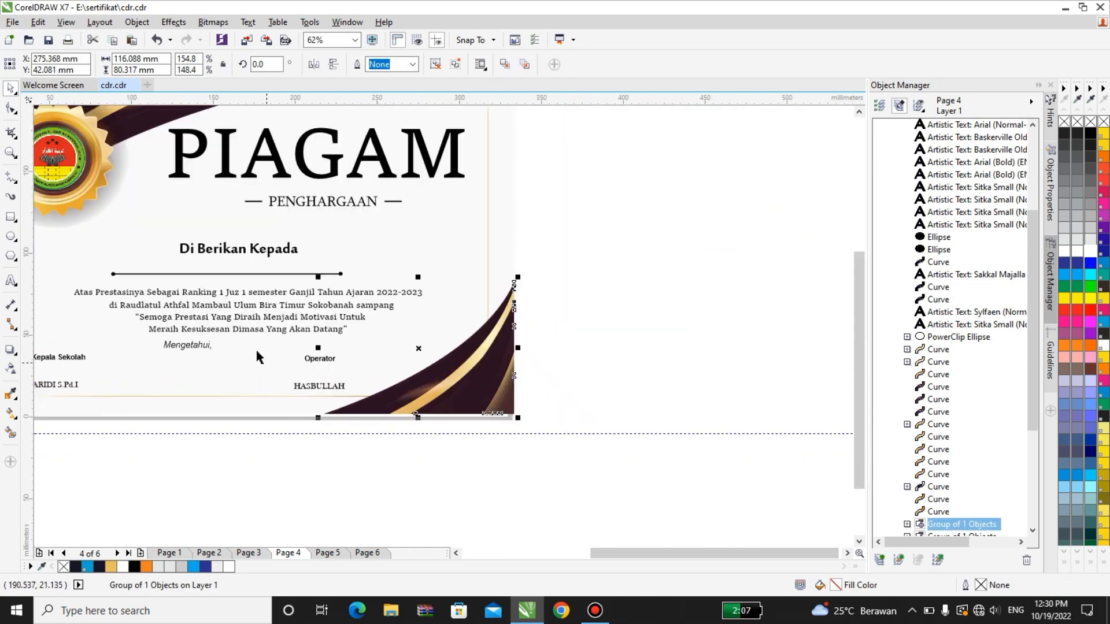
pyautogui.click(255, 348)
pyautogui.scroll(-1, 409, 382)
pyautogui.click(246, 252)
pyautogui.scroll(1, 193, 243)
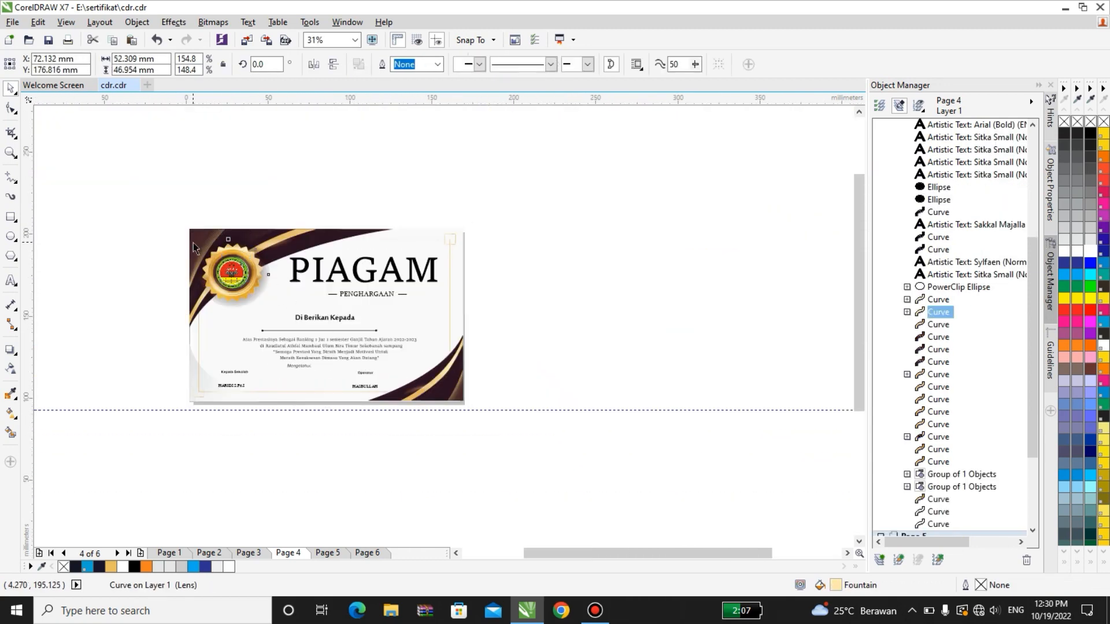
pyautogui.click(200, 233)
pyautogui.scroll(-1, 219, 288)
pyautogui.click(198, 386)
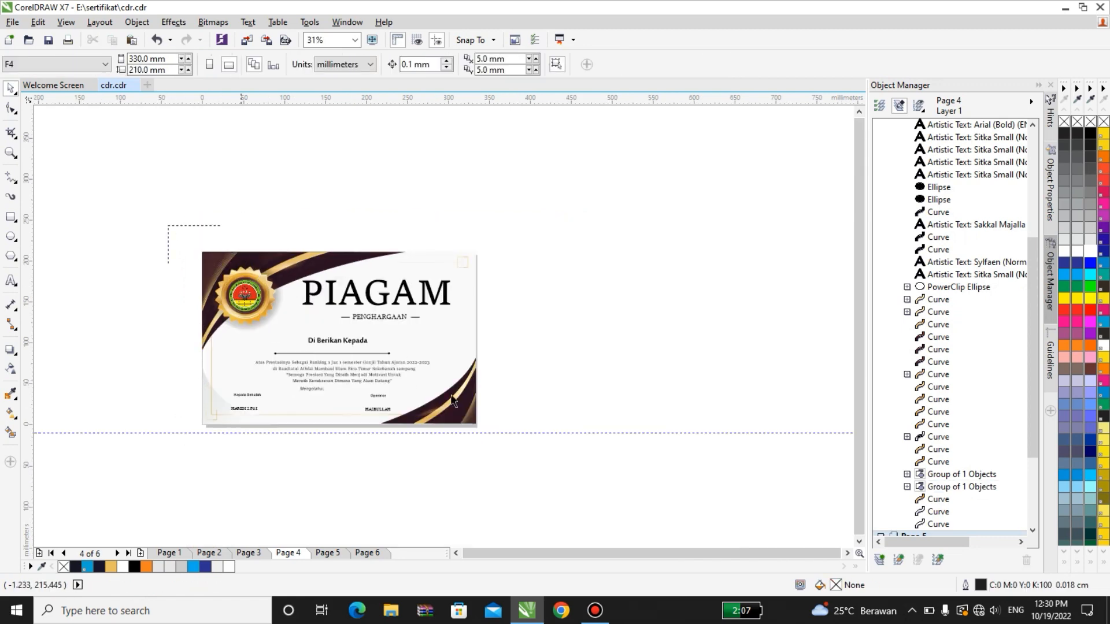
# Step: Group all objects of the page 4 certificate together
pyautogui.moveTo(167, 226); pyautogui.dragTo(523, 443)
pyautogui.click(602, 63)
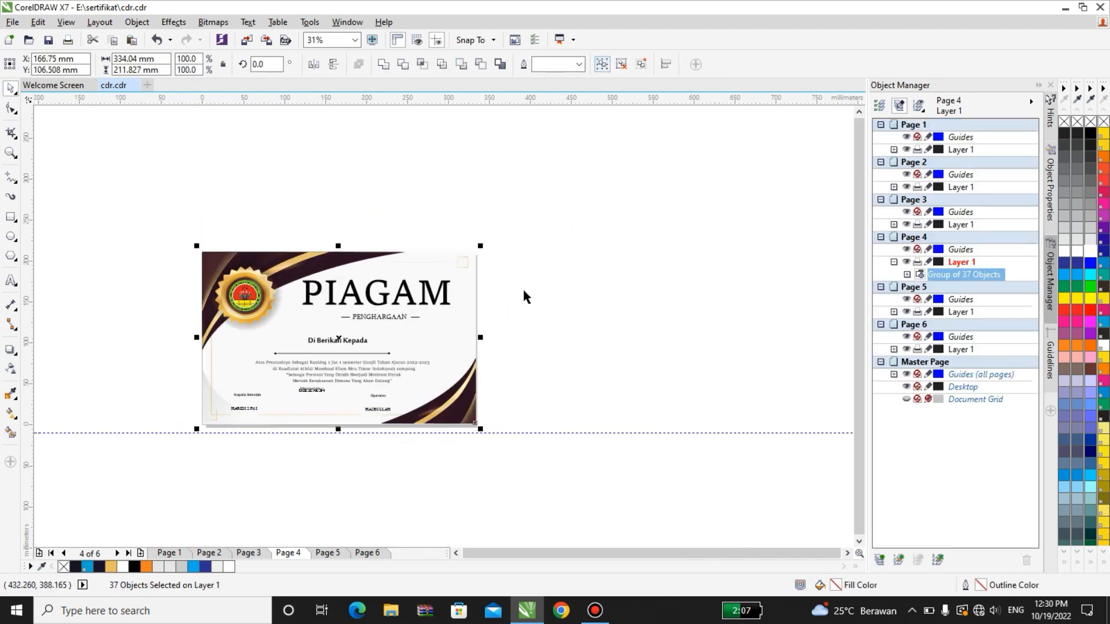
pyautogui.click(523, 297)
# Step: Go to page 5, open the background PowerClip's contents for editing and select the upper-left wave group
pyautogui.click(328, 553)
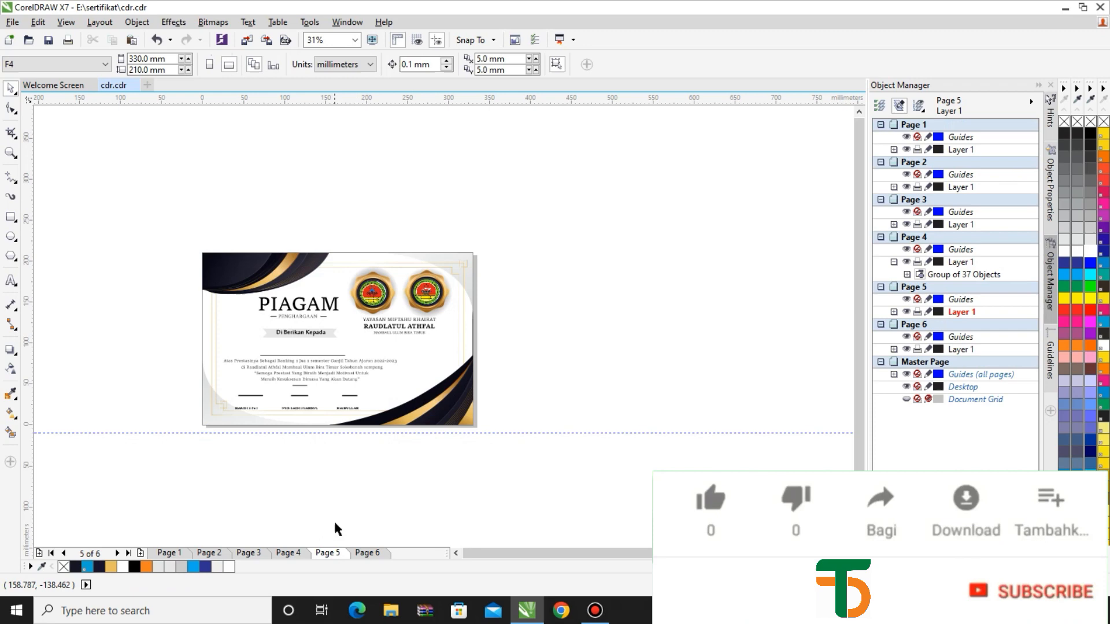
pyautogui.click(259, 284)
pyautogui.scroll(2, 258, 282)
pyautogui.rightClick(258, 280)
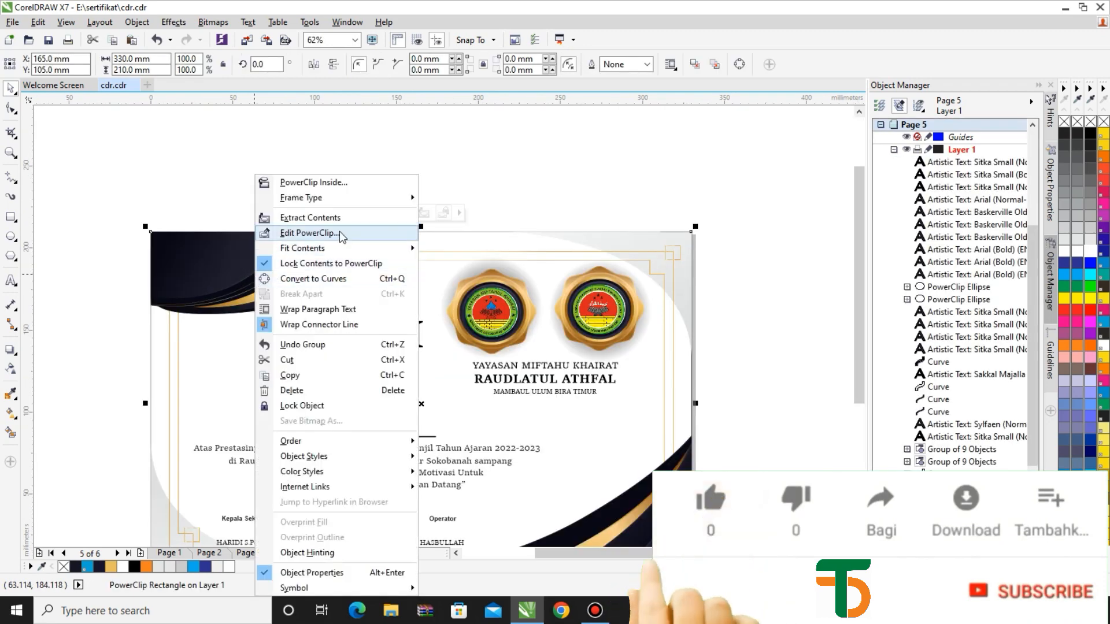
pyautogui.click(338, 232)
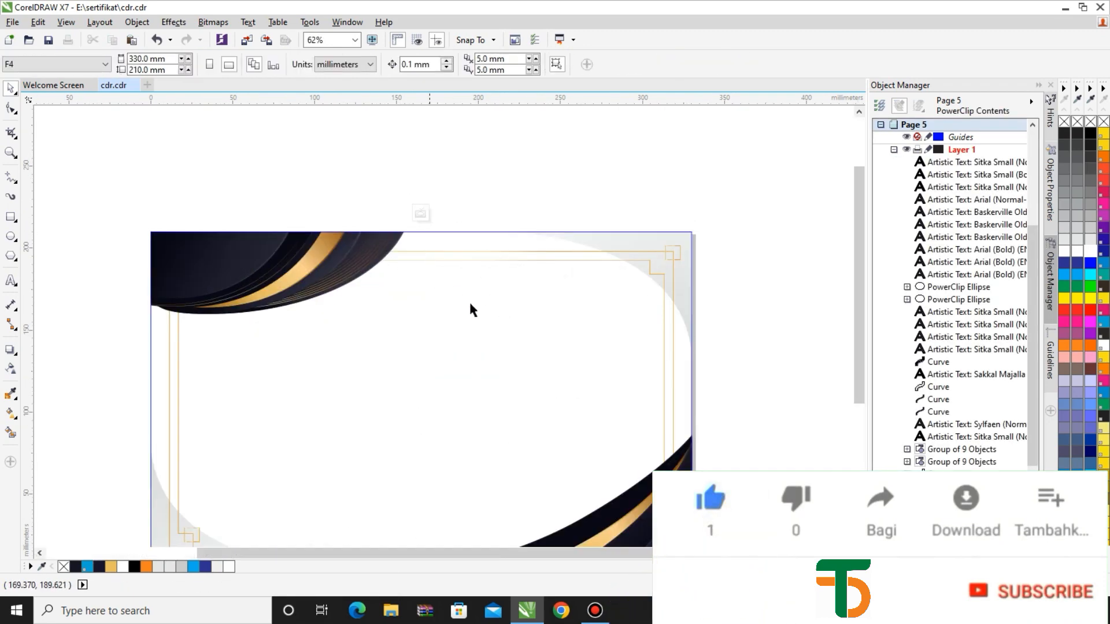
pyautogui.click(322, 265)
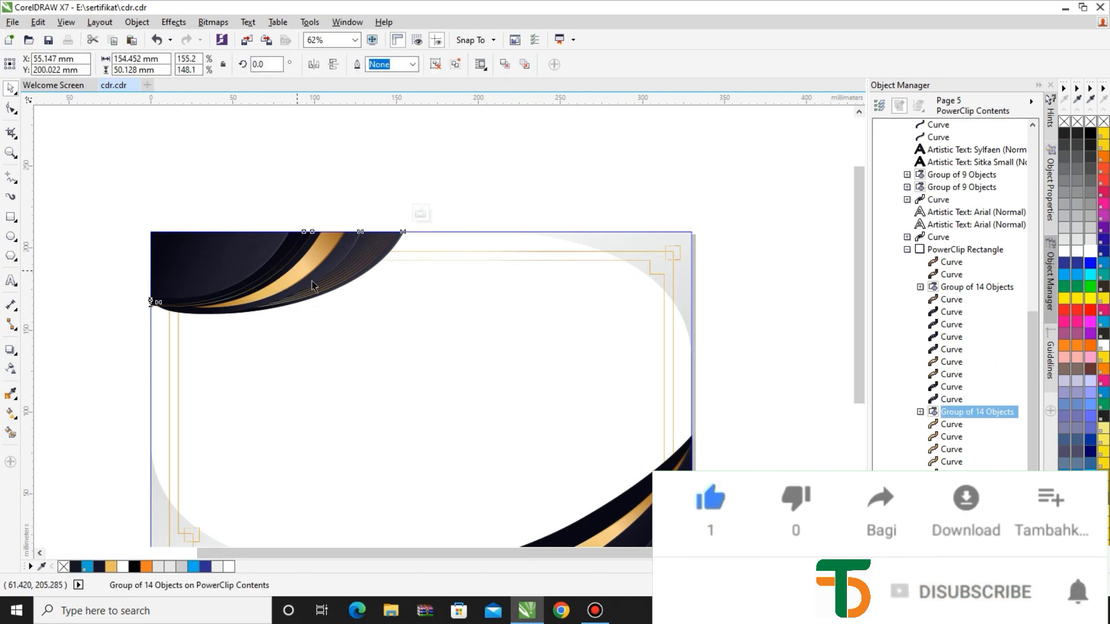
# Step: Try moving the upper-left wave group up and outward, undo the move, and ungroup the wave into its separate objects
pyautogui.moveTo(311, 281); pyautogui.dragTo(262, 268)
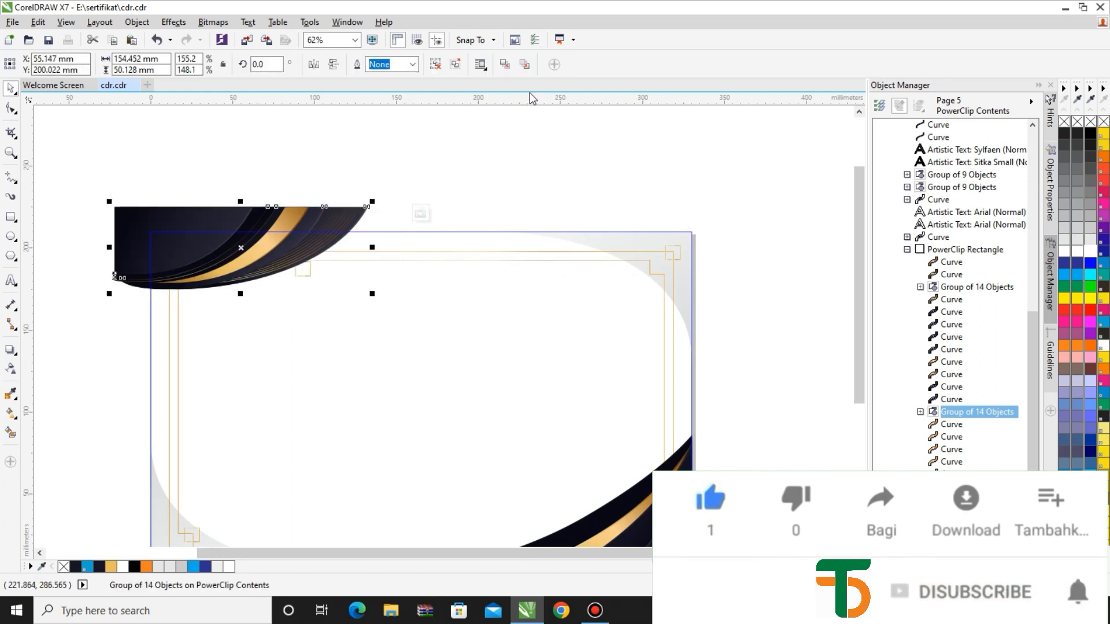
pyautogui.hotkey('ctrl', 'z')
pyautogui.click(436, 64)
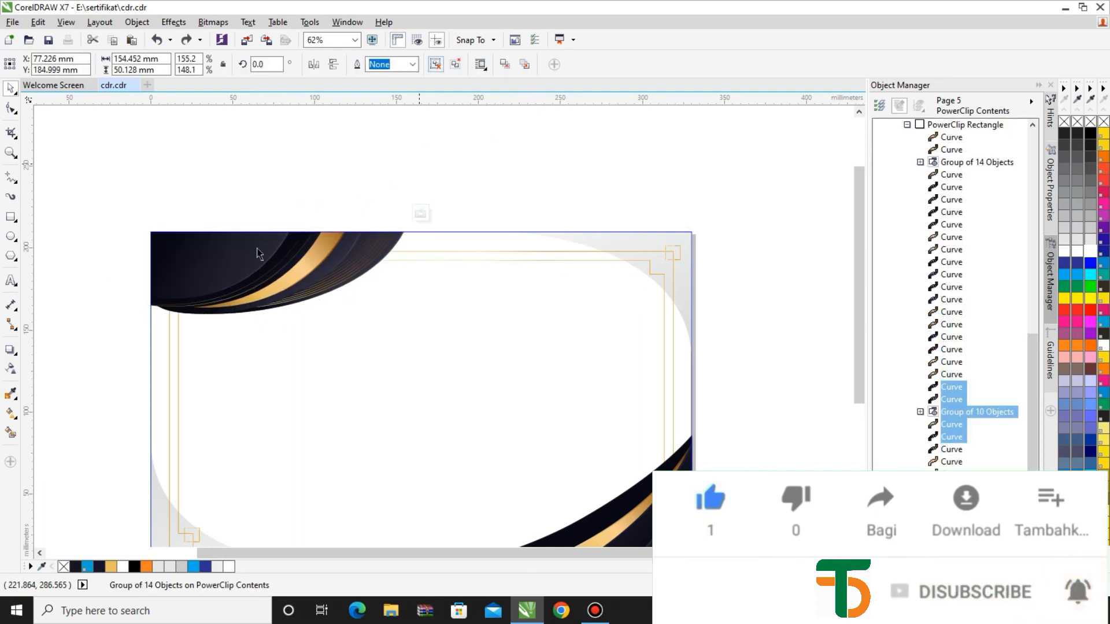
# Step: Try moving two dark curves out of the upper-left wave, one to about X 16.7 mm, Y 211.8 mm, and undo both moves
pyautogui.moveTo(217, 256); pyautogui.dragTo(177, 230)
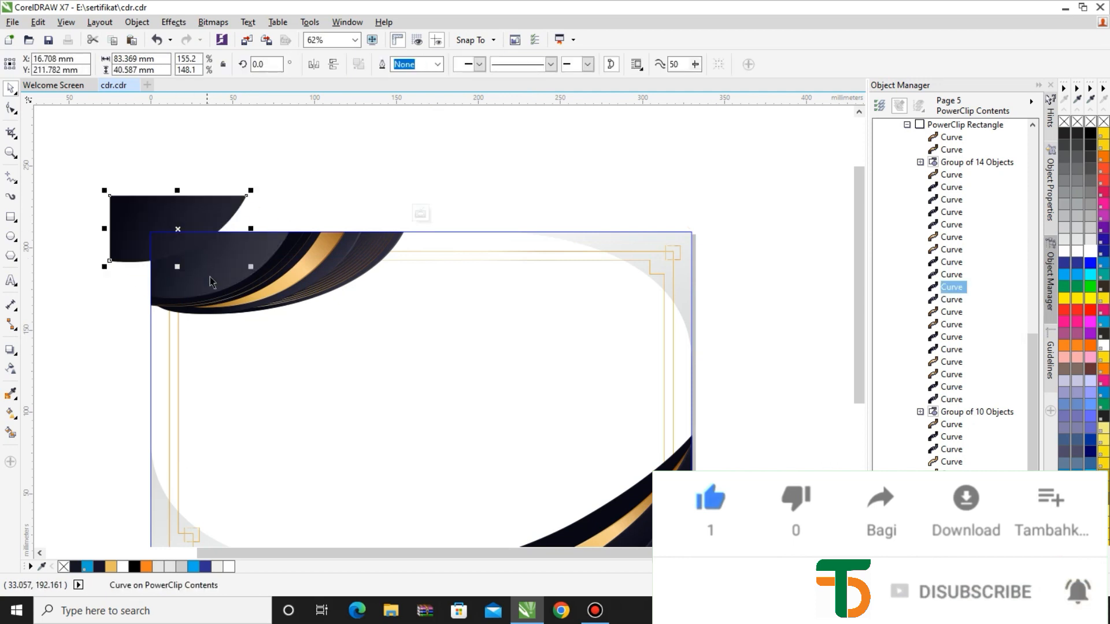
pyautogui.moveTo(210, 282); pyautogui.dragTo(286, 209)
pyautogui.hotkey('ctrl', 'z')
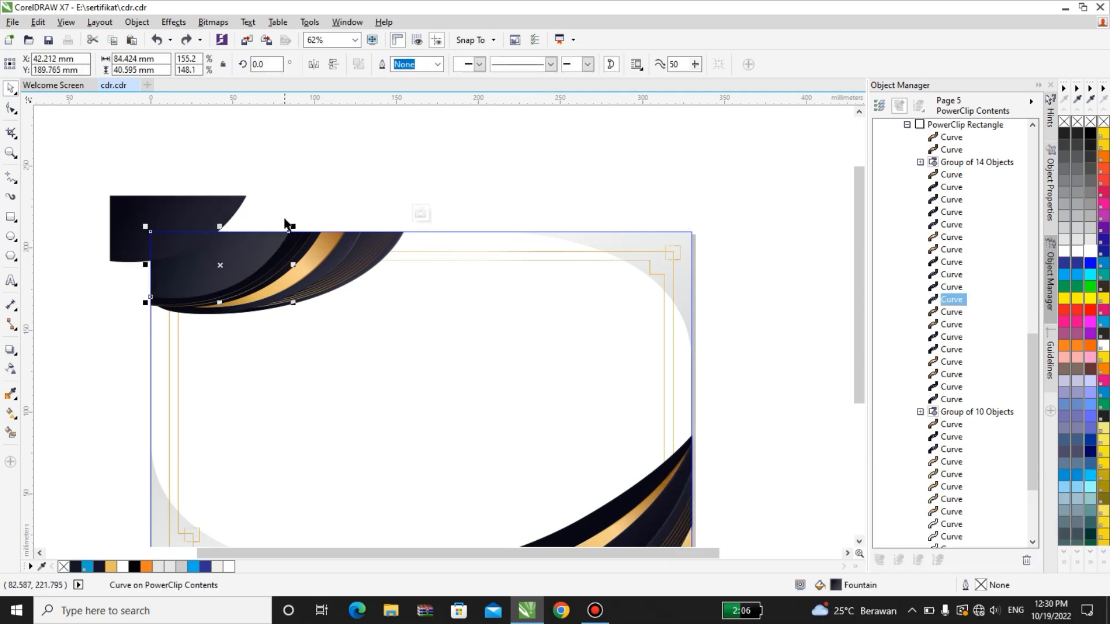
pyautogui.hotkey('ctrl', 'z')
pyautogui.click(391, 322)
# Step: Try moving individual curves of the lower-right wave, including the gold band, slightly right and downward, undoing each move
pyautogui.scroll(-2, 441, 382)
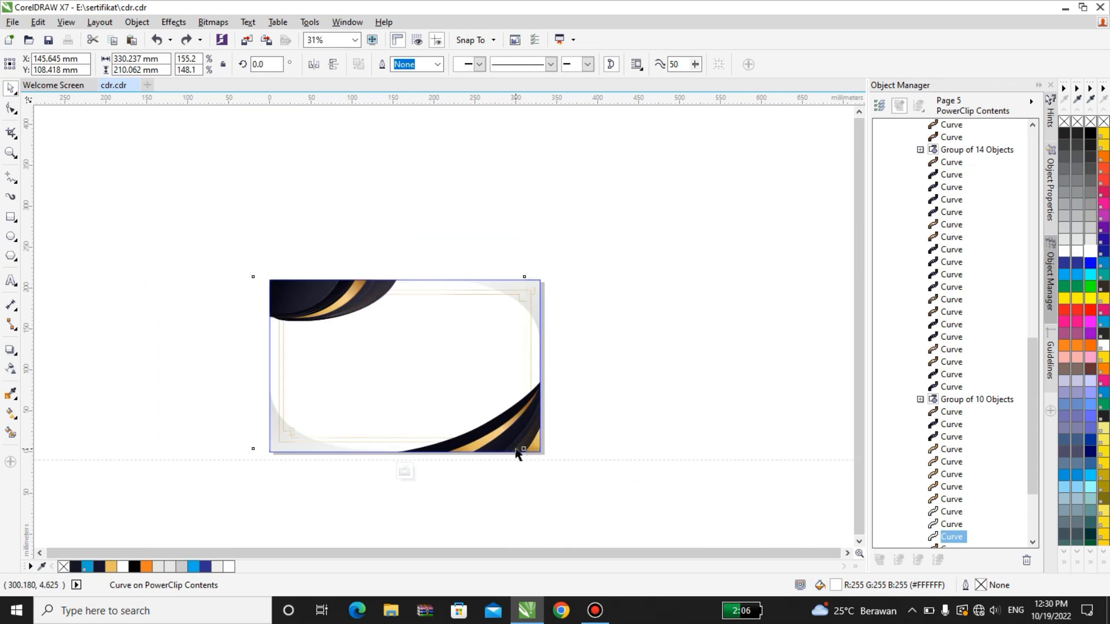
pyautogui.scroll(2, 518, 453)
pyautogui.click(554, 453)
pyautogui.moveTo(554, 453); pyautogui.dragTo(589, 469)
pyautogui.hotkey('ctrl', 'z')
pyautogui.click(475, 423)
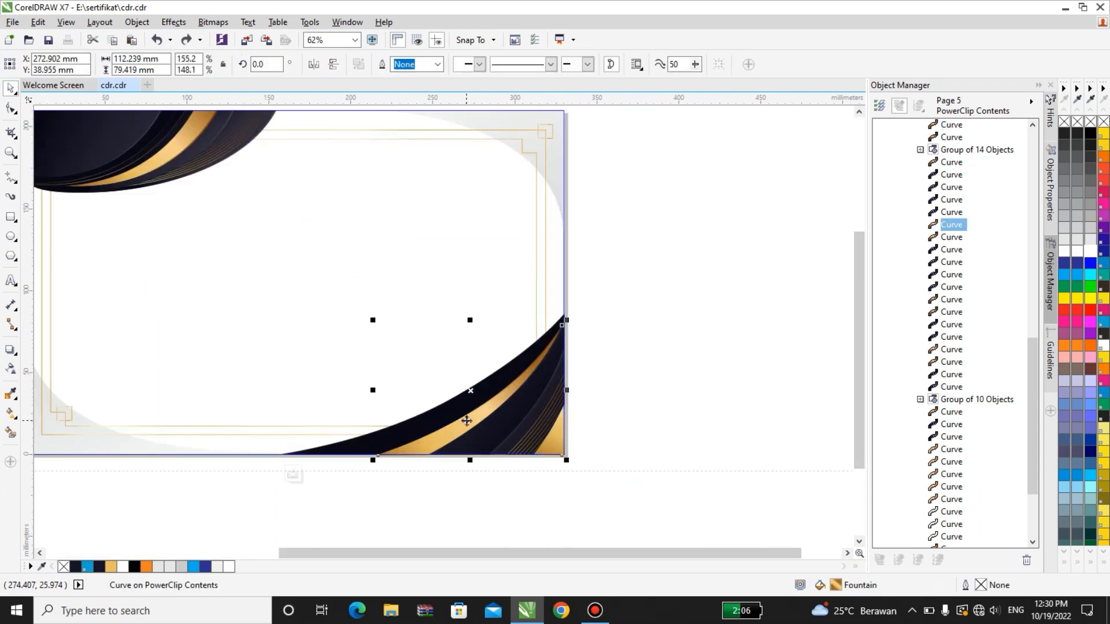
pyautogui.moveTo(475, 424); pyautogui.dragTo(492, 465)
pyautogui.hotkey('ctrl', 'z')
# Step: Move the large dark curve of the lower-right wave off the page to about X 494 mm, Y 93.4 mm, and undo it
pyautogui.click(418, 325)
pyautogui.click(412, 423)
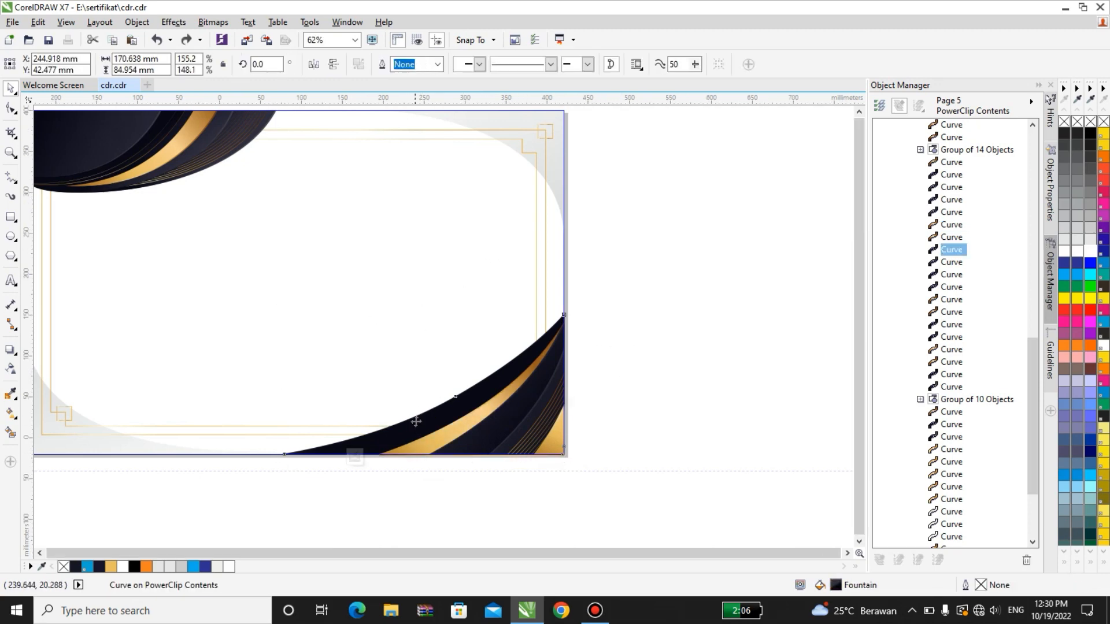
pyautogui.scroll(-2, 412, 423)
pyautogui.moveTo(426, 436); pyautogui.dragTo(634, 377)
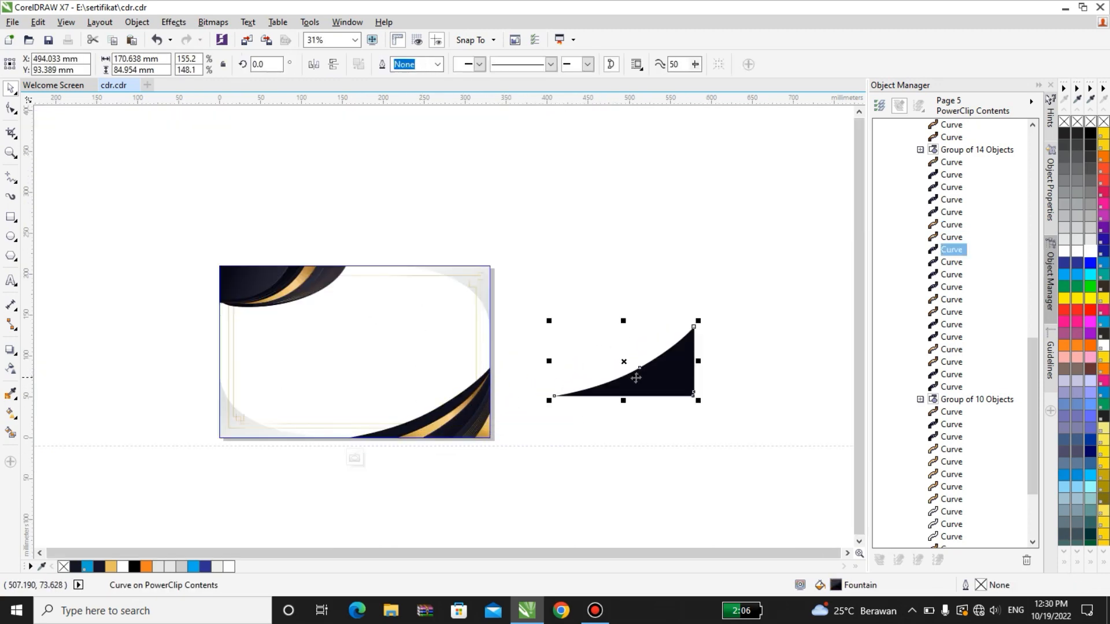
pyautogui.hotkey('ctrl', 'z')
# Step: Finish editing the page 5 background PowerClip's contents and select the full certificate background
pyautogui.click(481, 456)
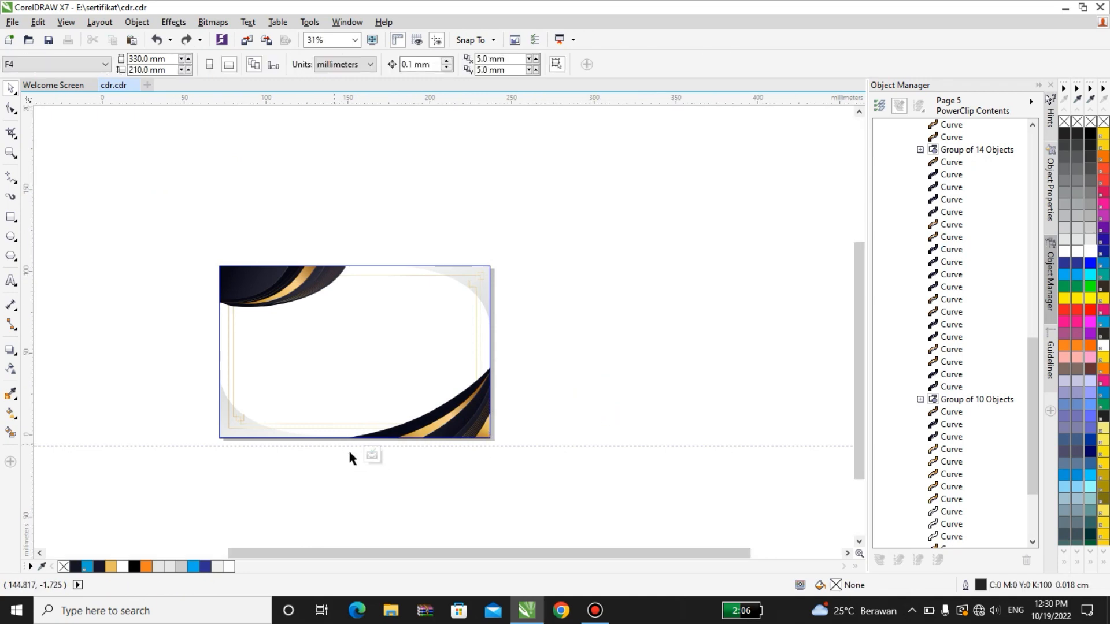
pyautogui.scroll(2, 348, 455)
pyautogui.click(373, 455)
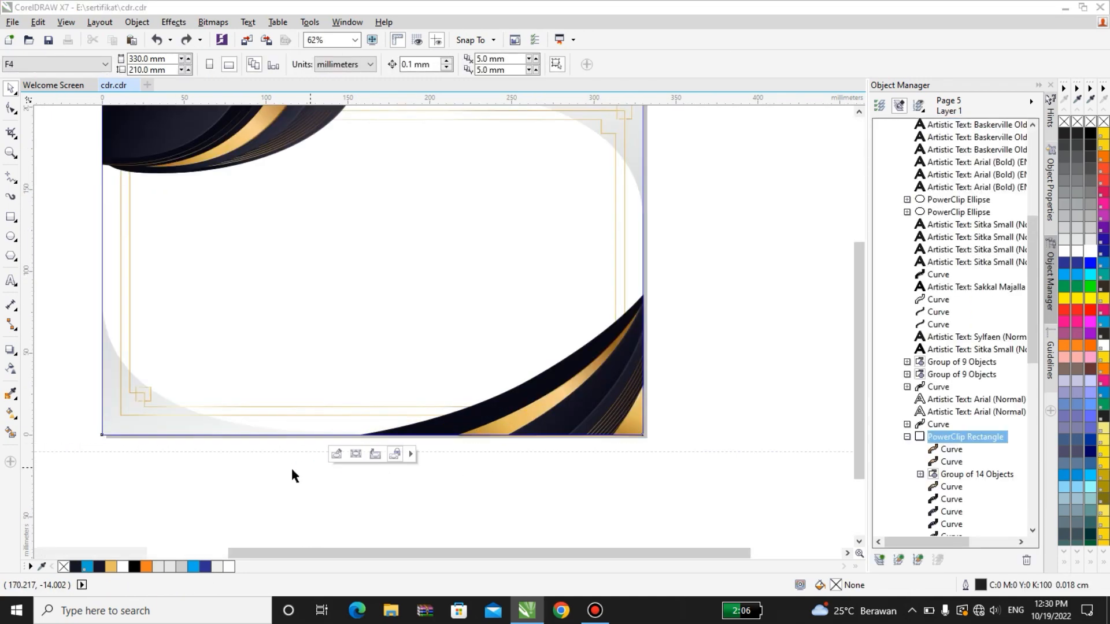
pyautogui.click(647, 265)
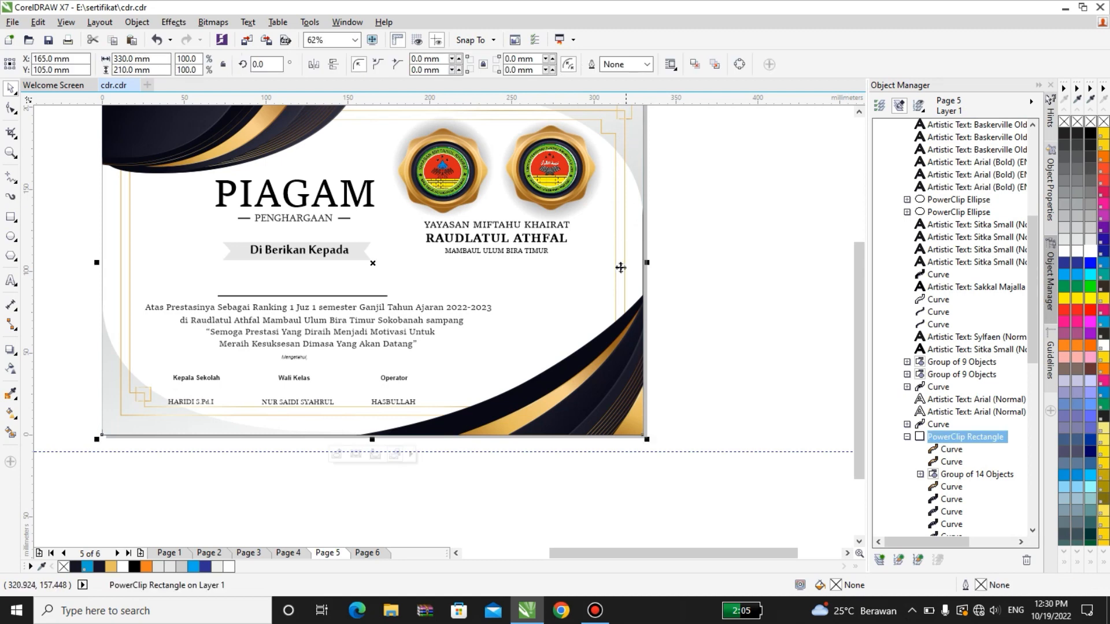
# Step: Try moving the second gold seal to about X 326 mm, Y 163.2 mm and shifting its shadow, and undo both moves
pyautogui.scroll(-2, 630, 223)
pyautogui.click(595, 207)
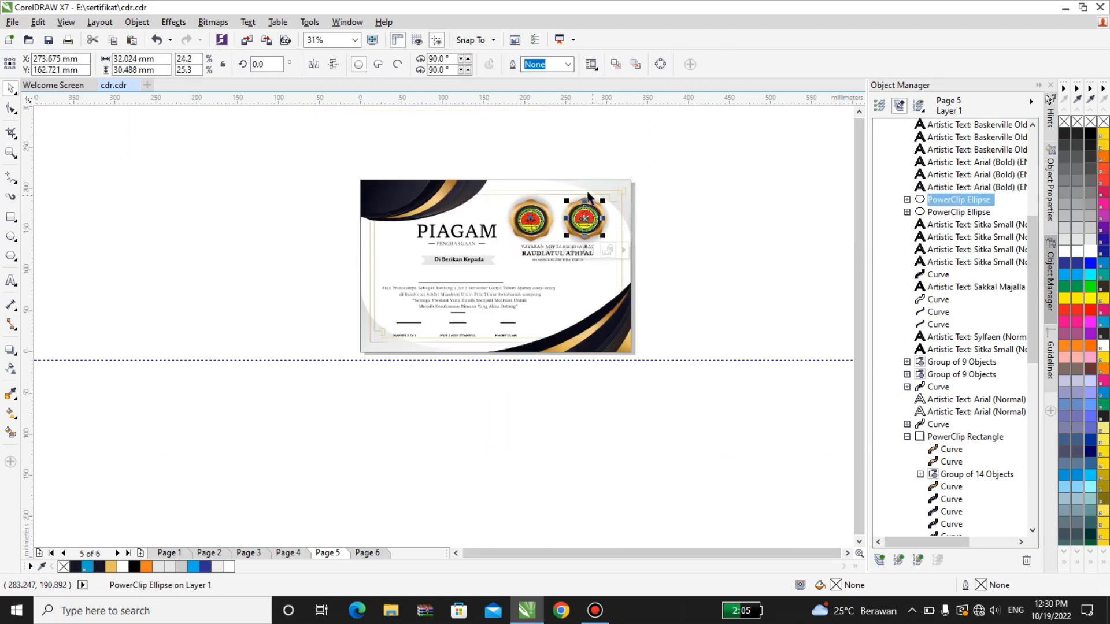
pyautogui.scroll(2, 587, 196)
pyautogui.click(587, 213)
pyautogui.moveTo(675, 214); pyautogui.dragTo(679, 215)
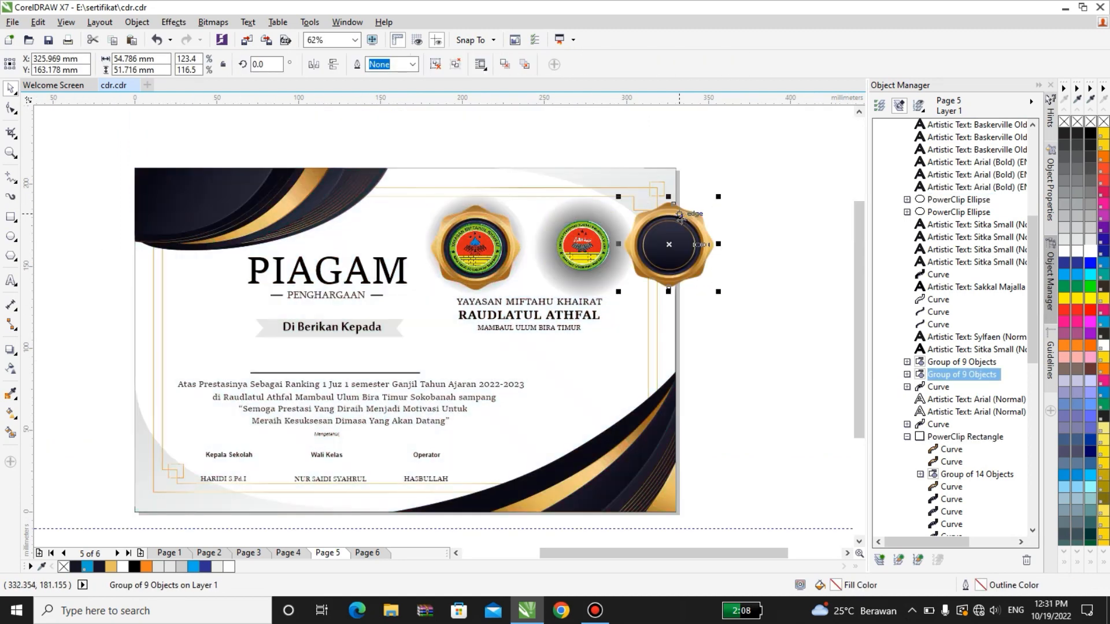
pyautogui.scroll(1, 610, 254)
pyautogui.click(612, 291)
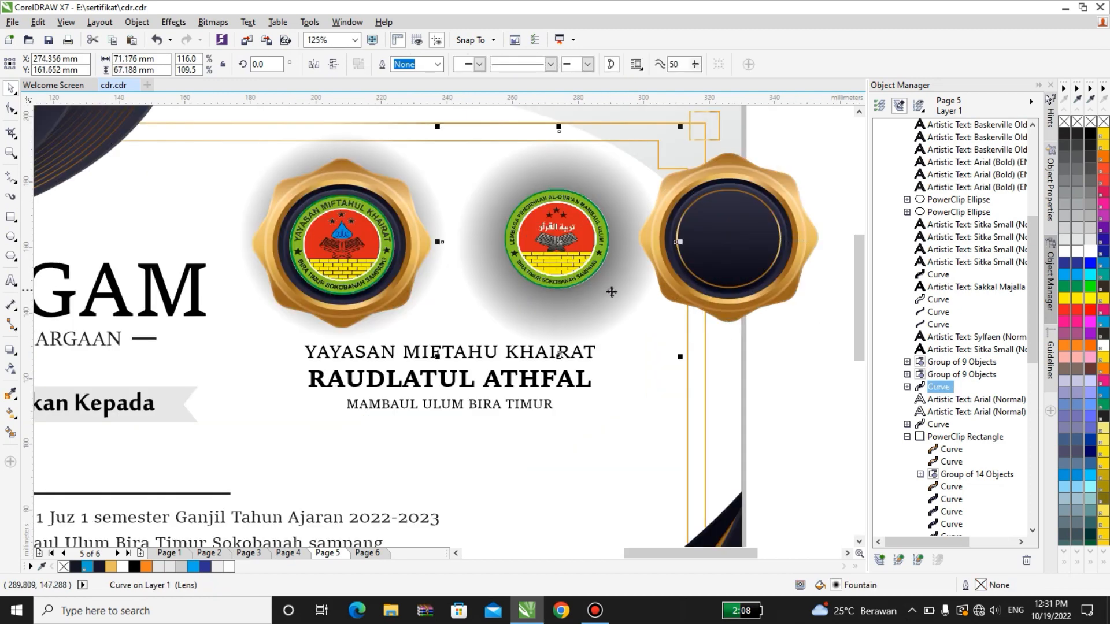
pyautogui.moveTo(611, 291); pyautogui.dragTo(675, 336)
pyautogui.hotkey('ctrl', 'z')
pyautogui.hotkey('ctrl', 'z')
pyautogui.click(772, 239)
pyautogui.scroll(-2, 342, 442)
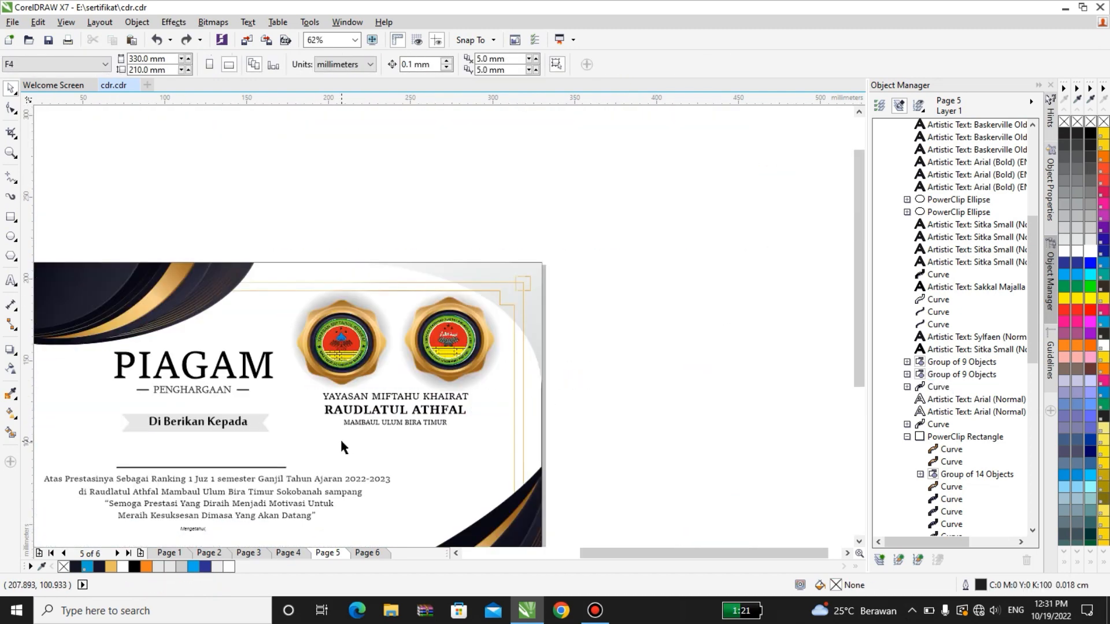
# Step: Review the certificate designs page by page, from page 6 back to page 2
pyautogui.click(366, 553)
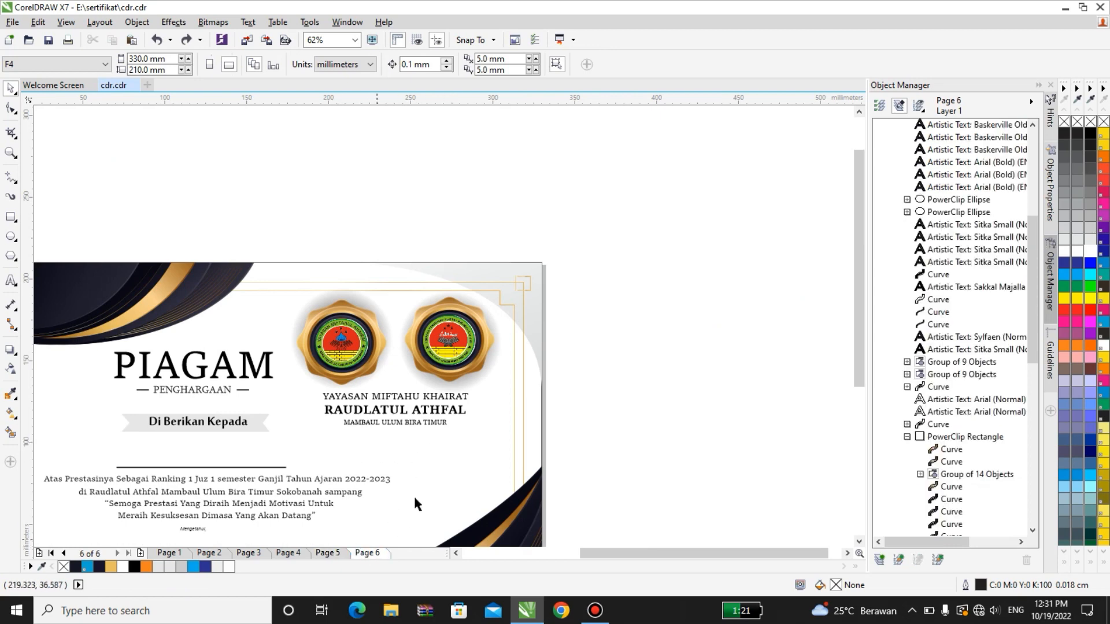
pyautogui.scroll(-2, 493, 431)
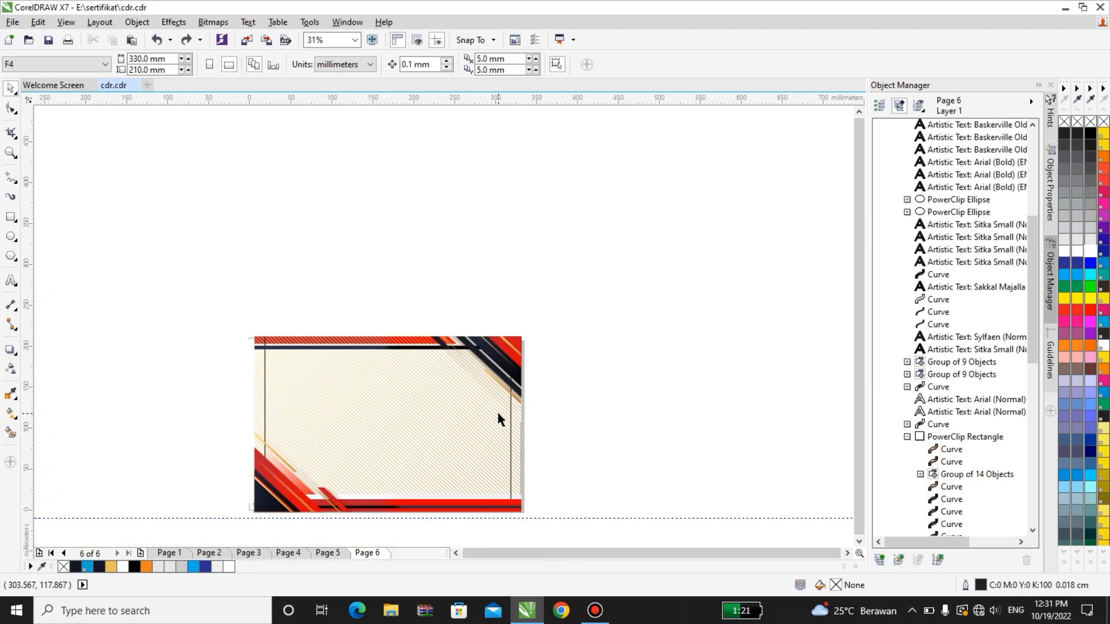
pyautogui.click(327, 553)
pyautogui.click(289, 554)
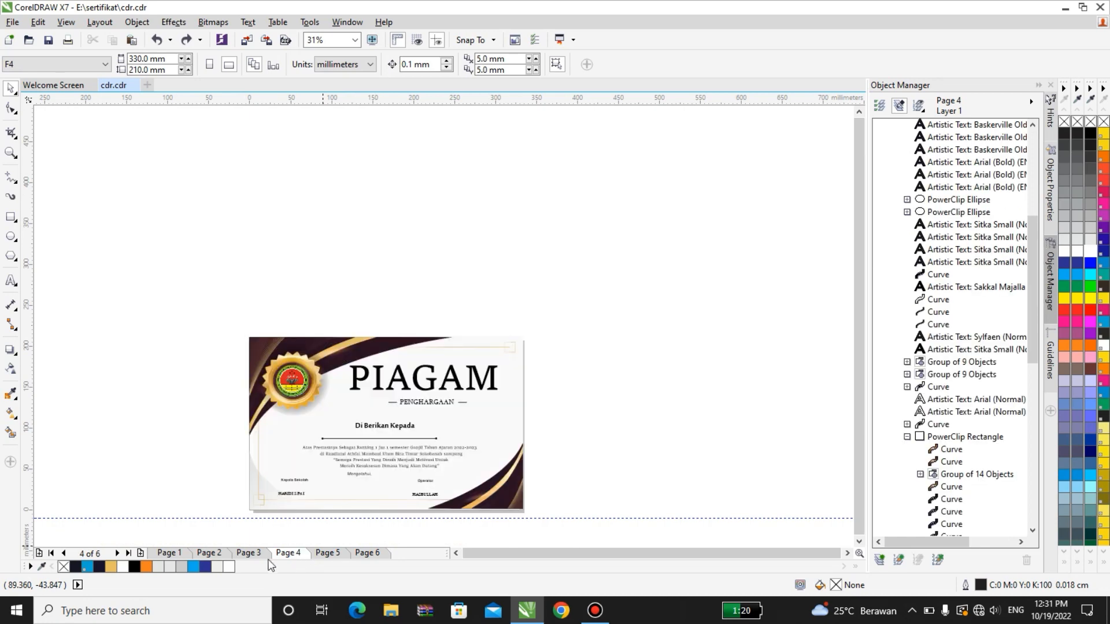
pyautogui.click(248, 554)
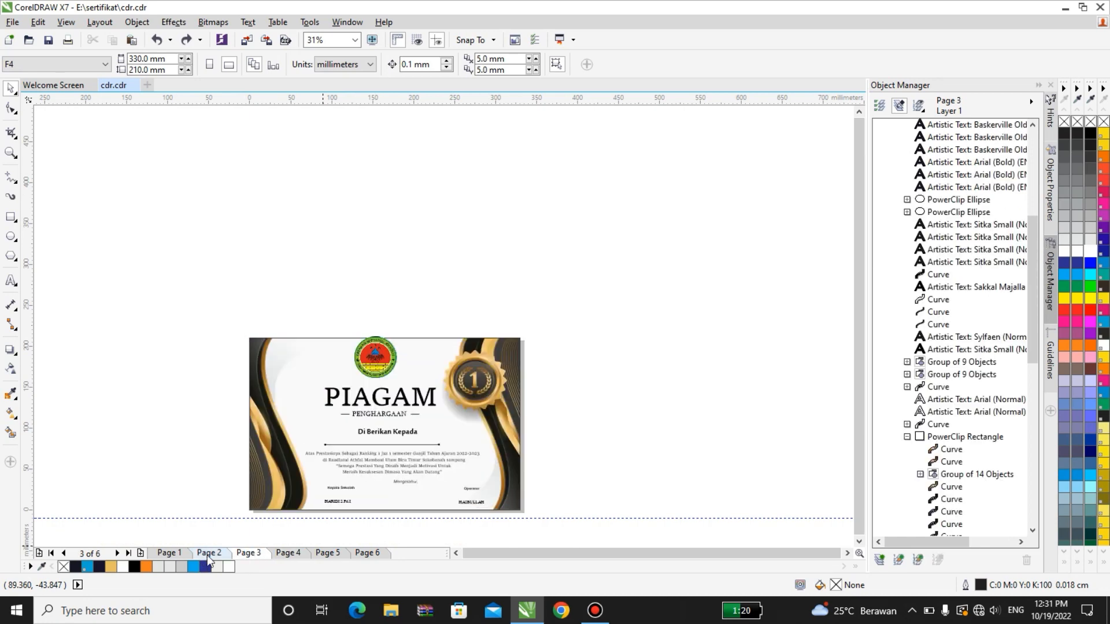
pyautogui.click(207, 554)
# Step: Go to page 1 and group all objects of its certificate together
pyautogui.click(170, 553)
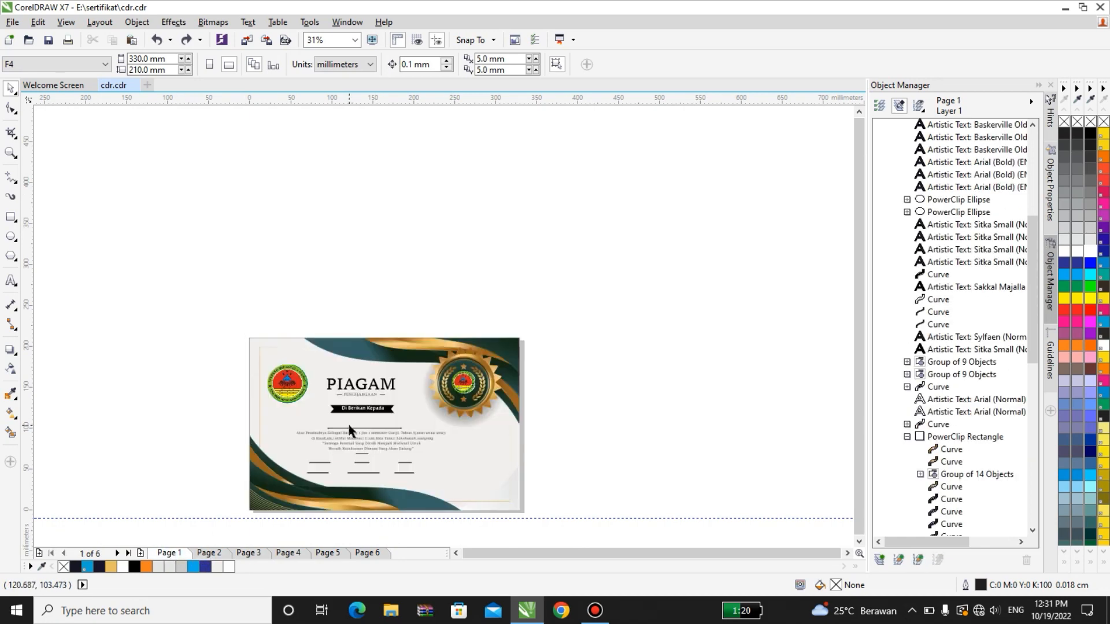
pyautogui.scroll(-1, 212, 338)
pyautogui.moveTo(211, 338); pyautogui.dragTo(516, 483)
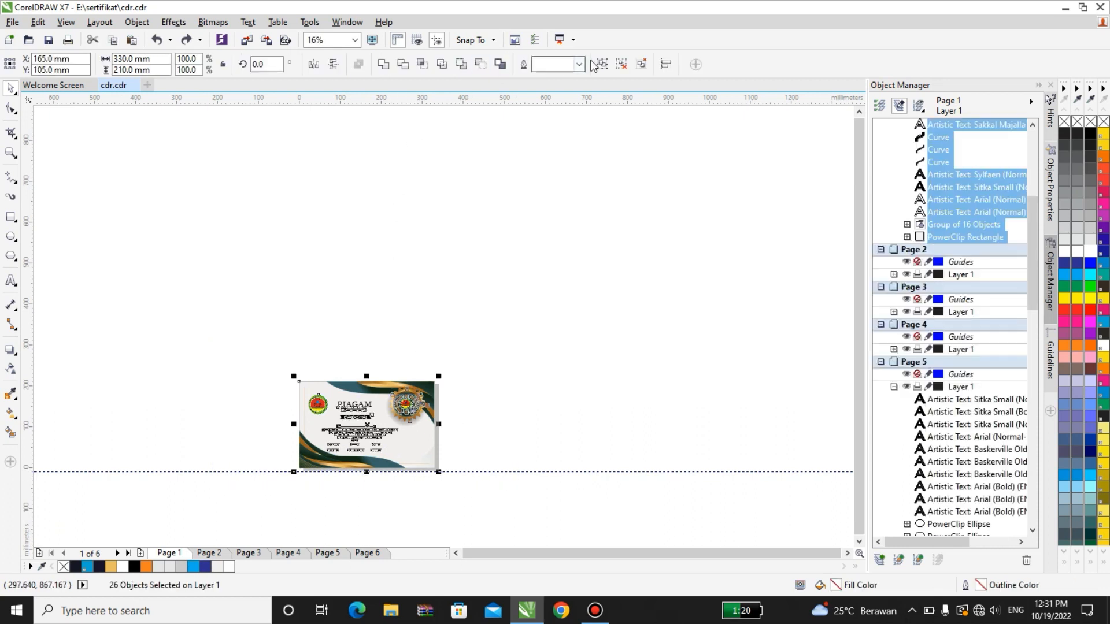
pyautogui.click(602, 64)
# Step: Go to page 2 and group all objects of the purple and gold certificate together
pyautogui.click(209, 553)
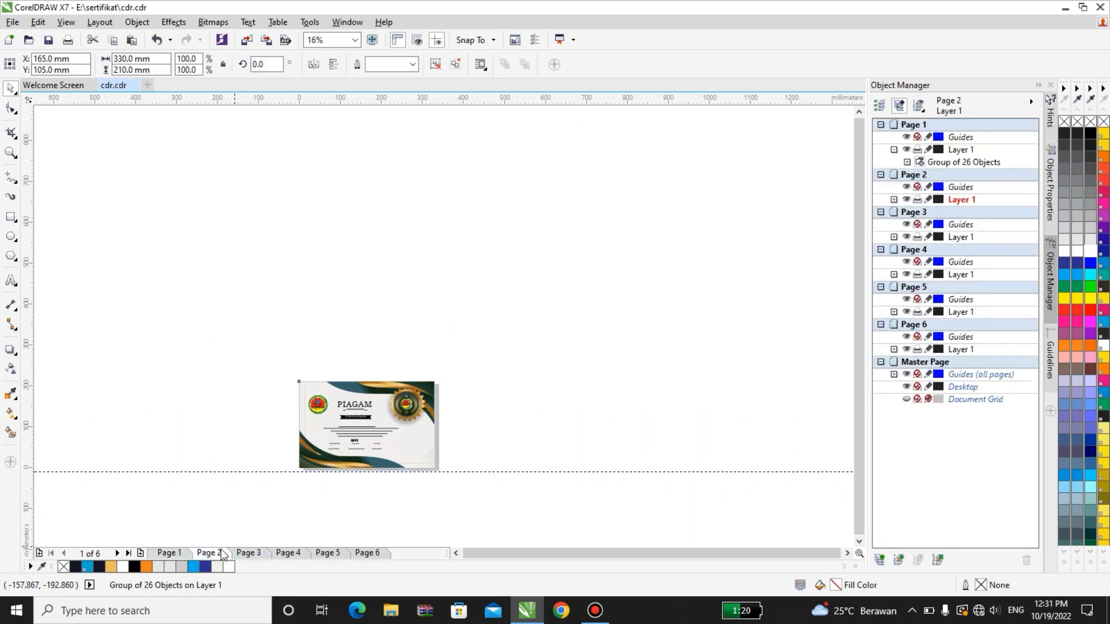
pyautogui.moveTo(304, 344); pyautogui.dragTo(490, 445)
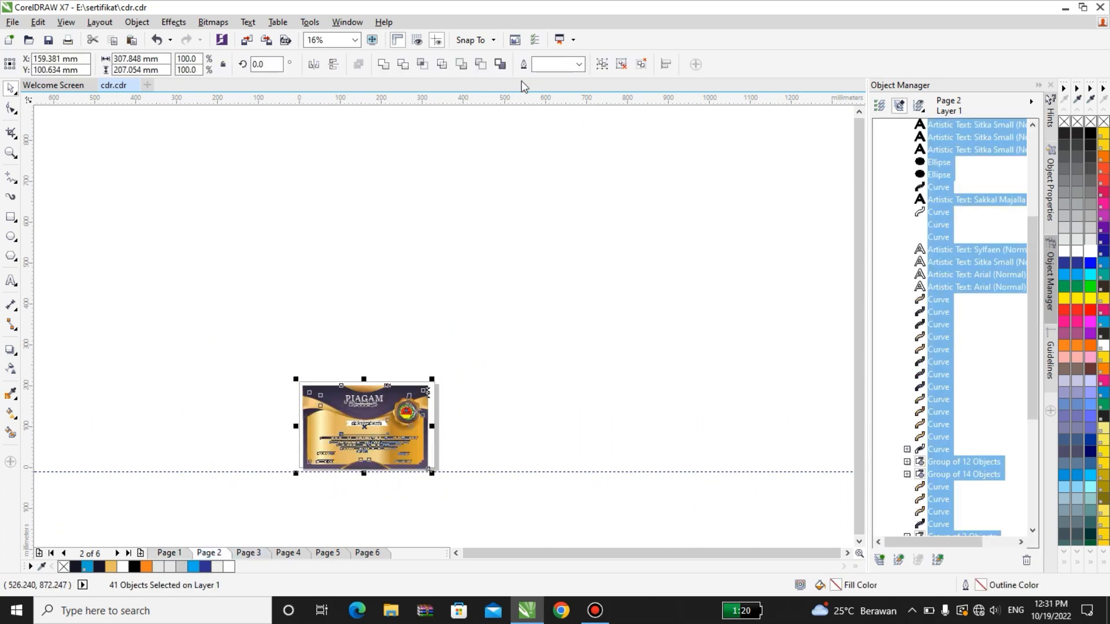
pyautogui.click(603, 62)
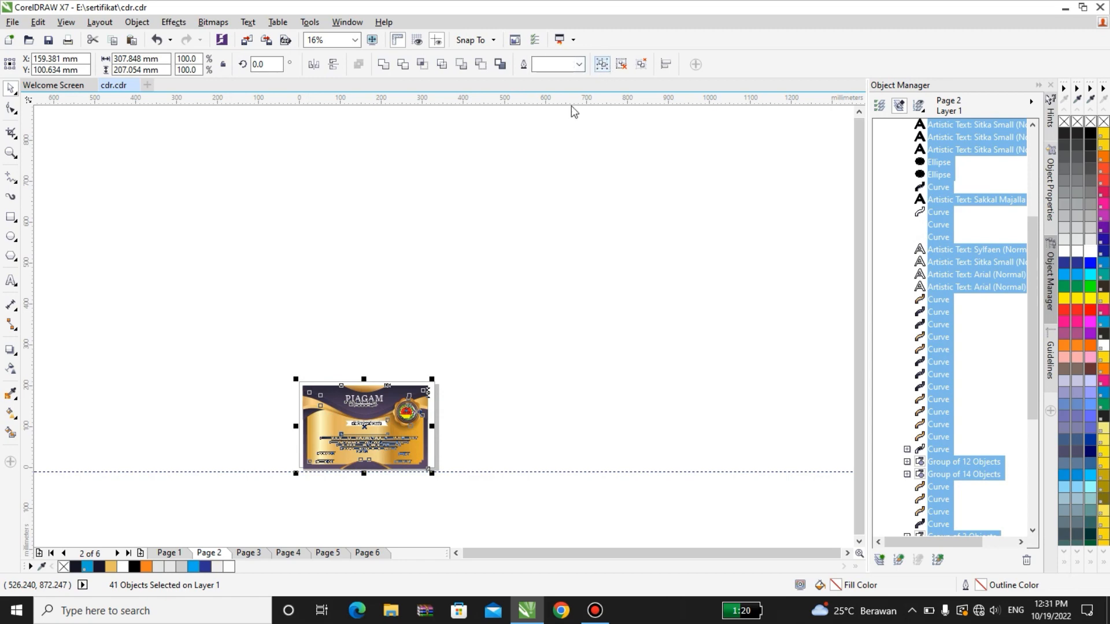
# Step: Go to page 3 and group all objects of the black and gold certificate together
pyautogui.click(261, 552)
pyautogui.moveTo(289, 337); pyautogui.dragTo(473, 526)
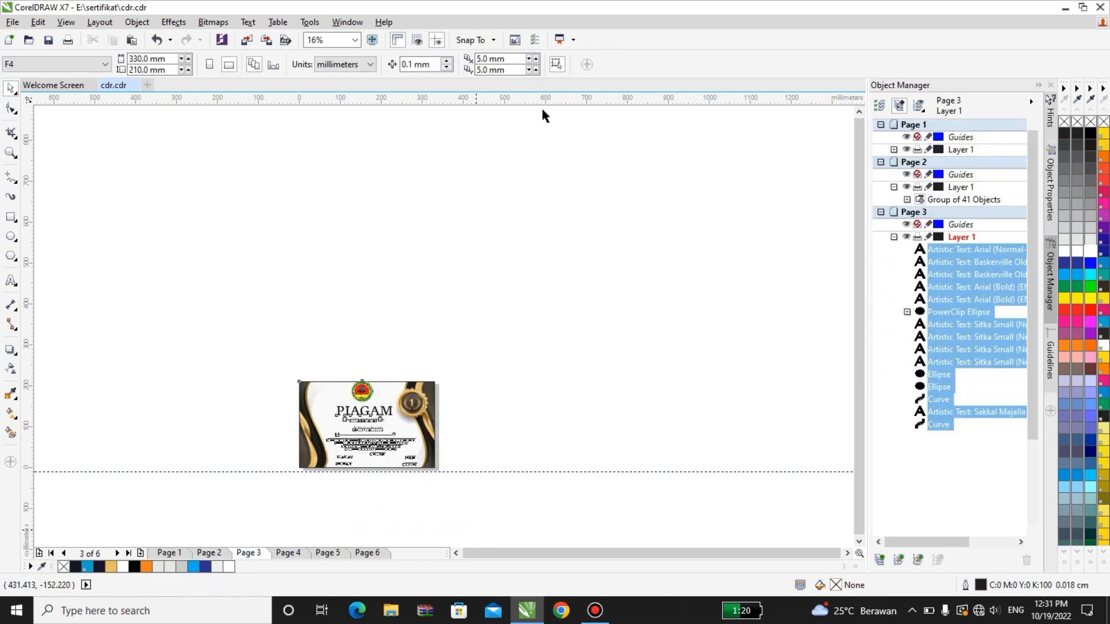
pyautogui.click(603, 63)
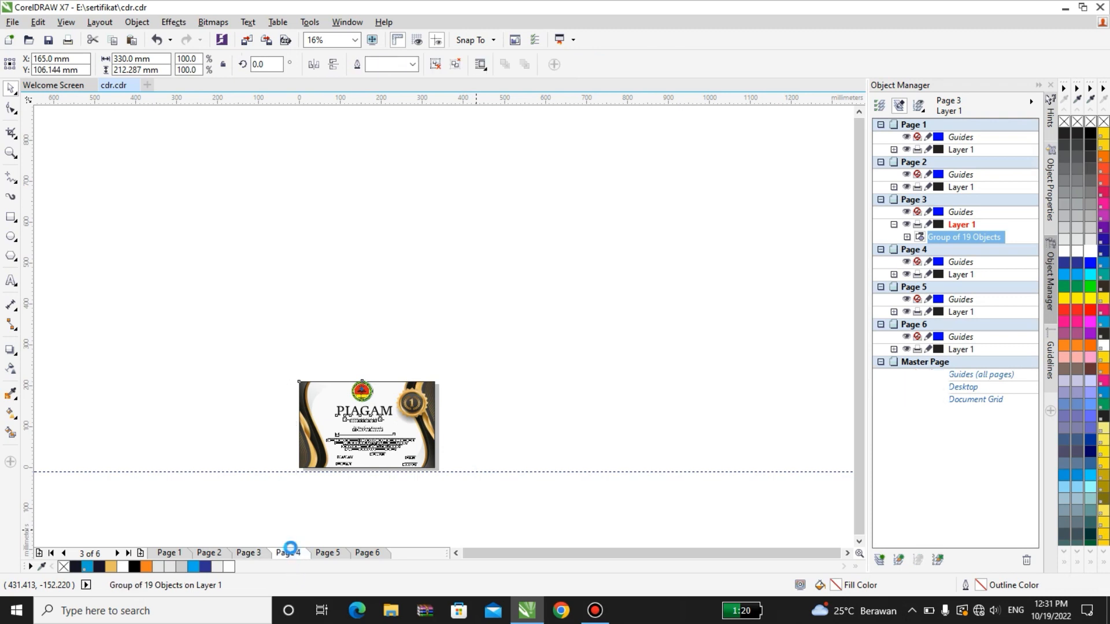
# Step: Go to page 4 and check the grouping of its certificate objects by selecting the whole design
pyautogui.click(287, 552)
pyautogui.moveTo(267, 337); pyautogui.dragTo(508, 503)
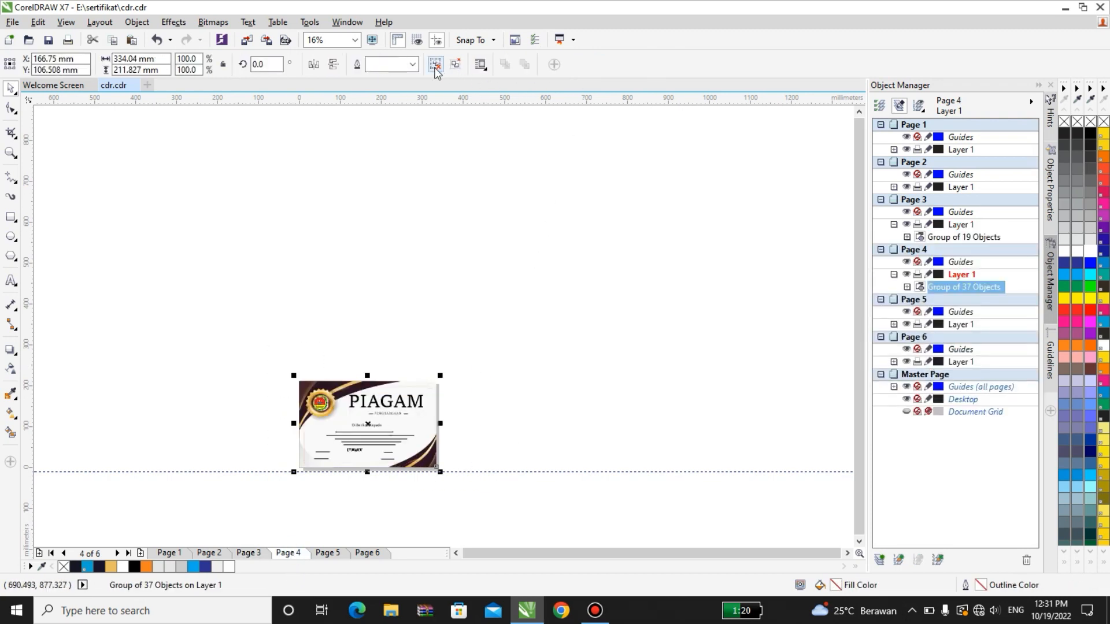
pyautogui.click(432, 287)
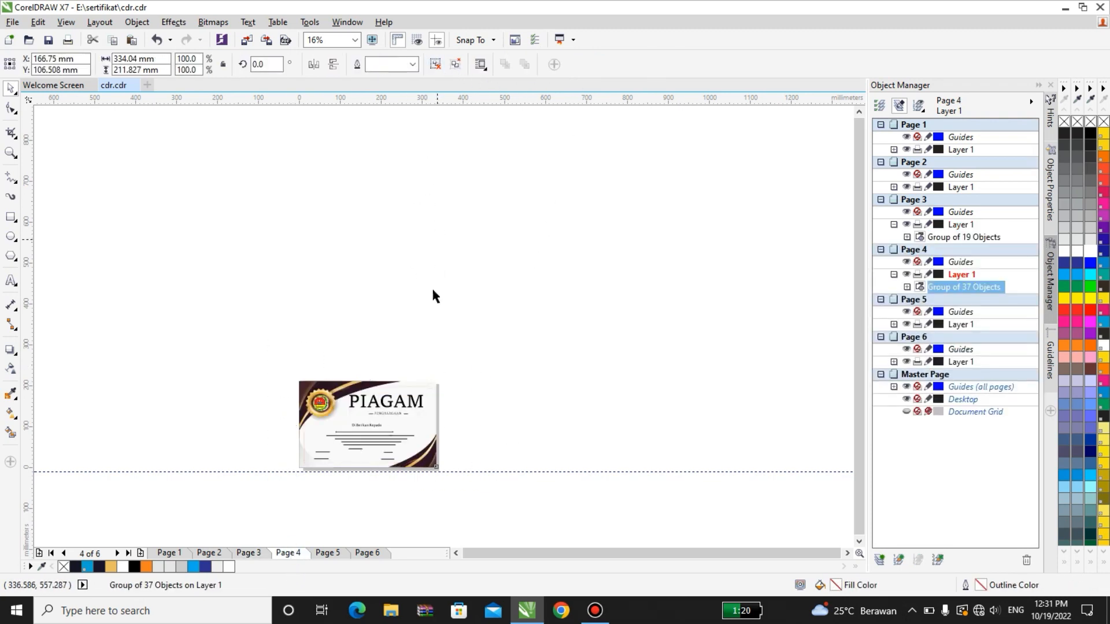
# Step: Group all objects of the page 5 certificate together and minimise the program window to the desktop
pyautogui.click(323, 553)
pyautogui.moveTo(275, 354); pyautogui.dragTo(453, 486)
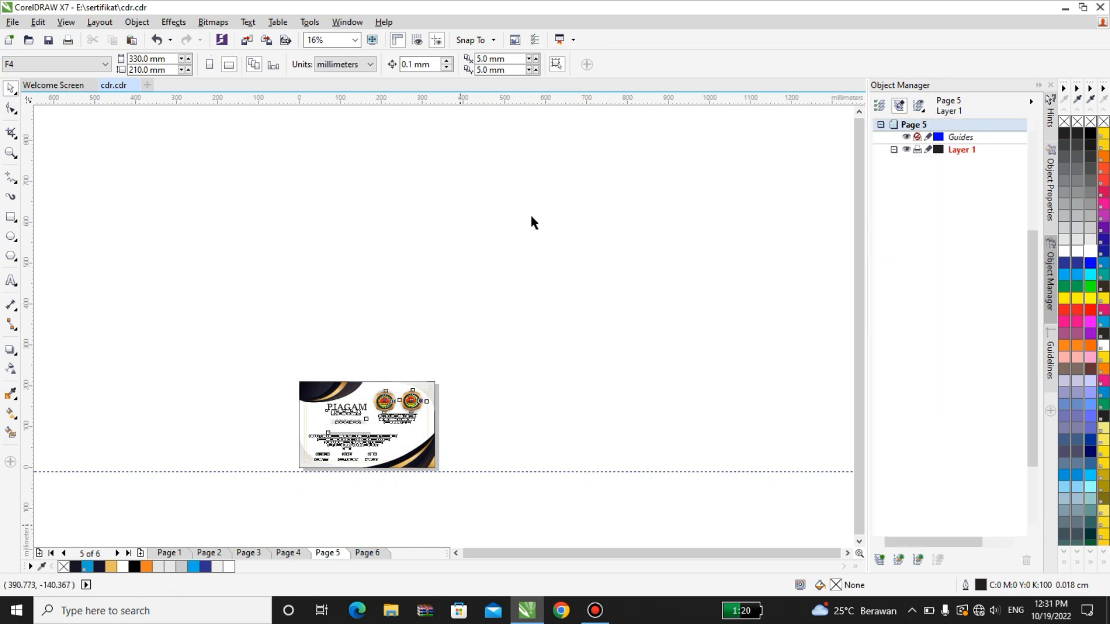
pyautogui.click(600, 63)
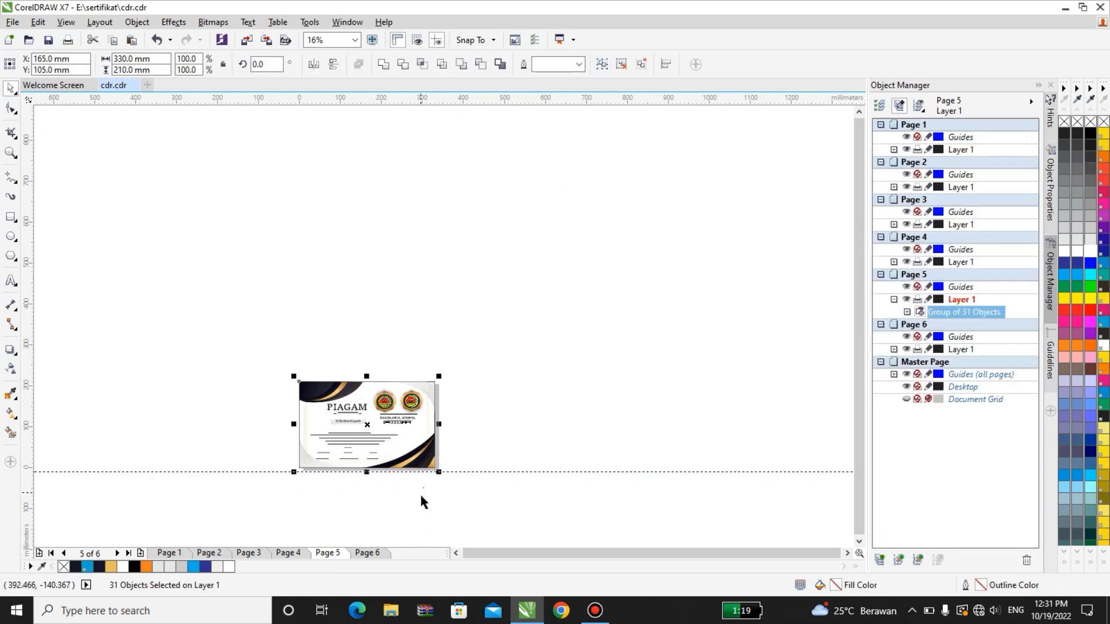
pyautogui.click(503, 359)
pyautogui.click(1066, 8)
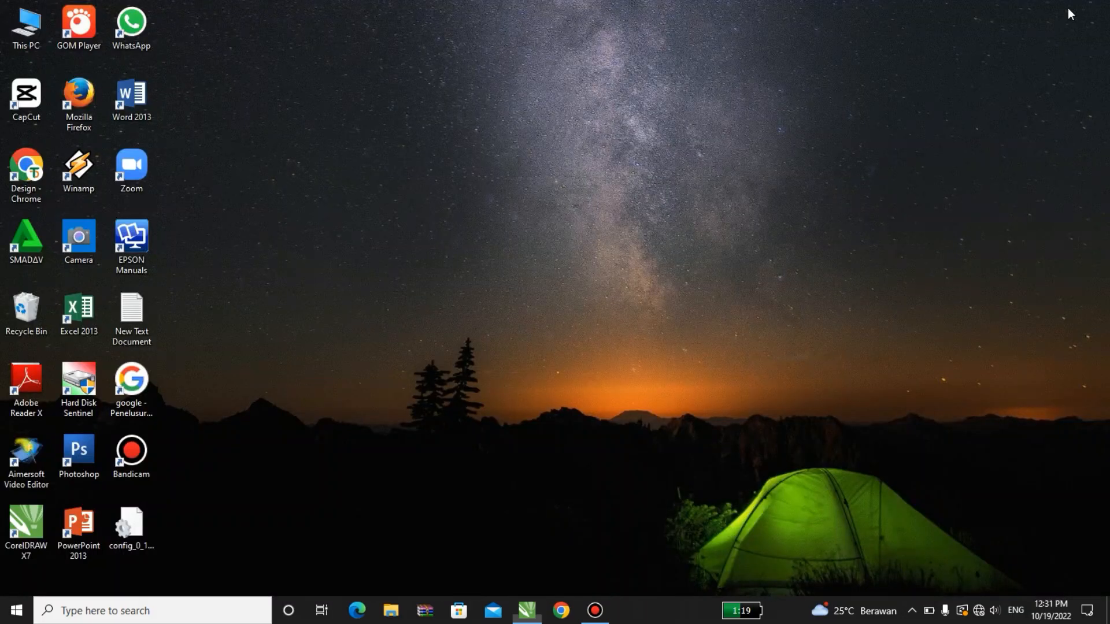